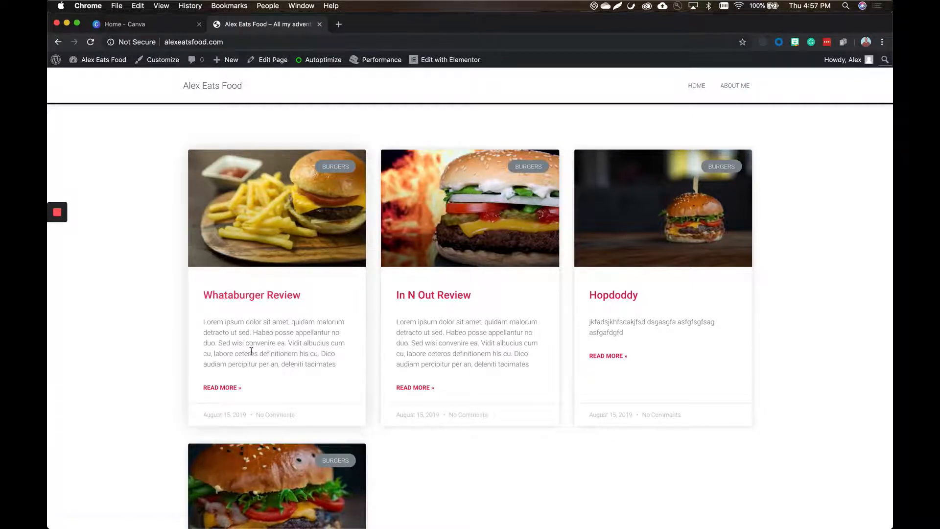
Switch to Canva, search the design types for "blog" and create a new Blog Banner design.
{"action": "scroll", "coordinate": [504, 275], "scroll_direction": "down", "scroll_amount": 2}
{"action": "scroll", "coordinate": [503, 275], "scroll_direction": "up", "scroll_amount": 2}
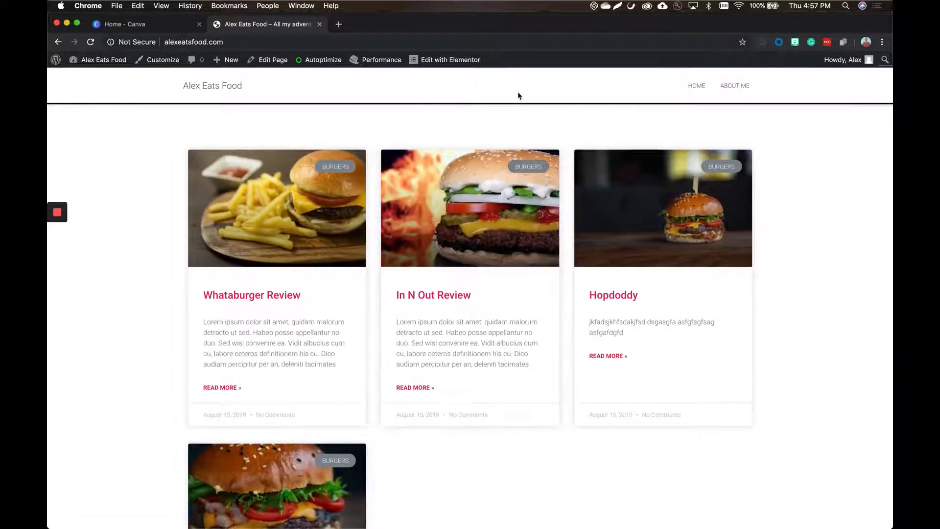
{"action": "left_click", "coordinate": [126, 24]}
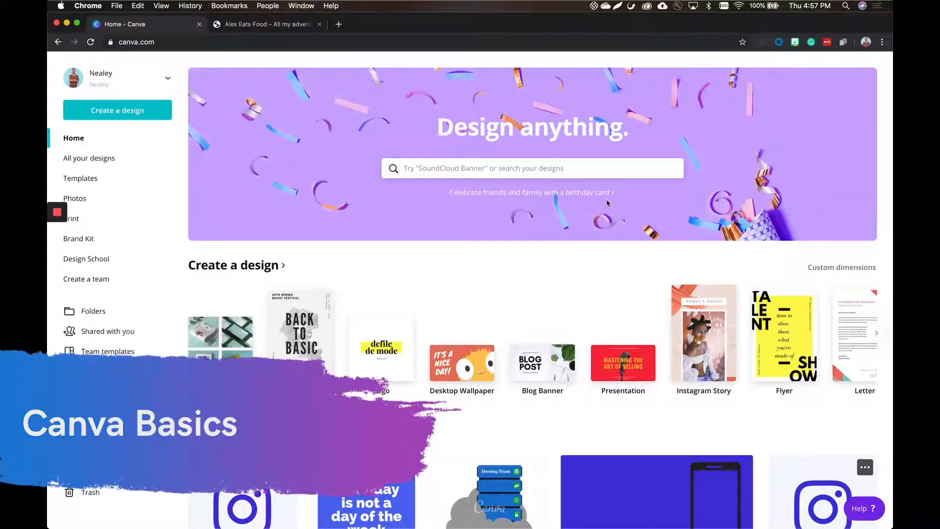
{"action": "left_click", "coordinate": [497, 166]}
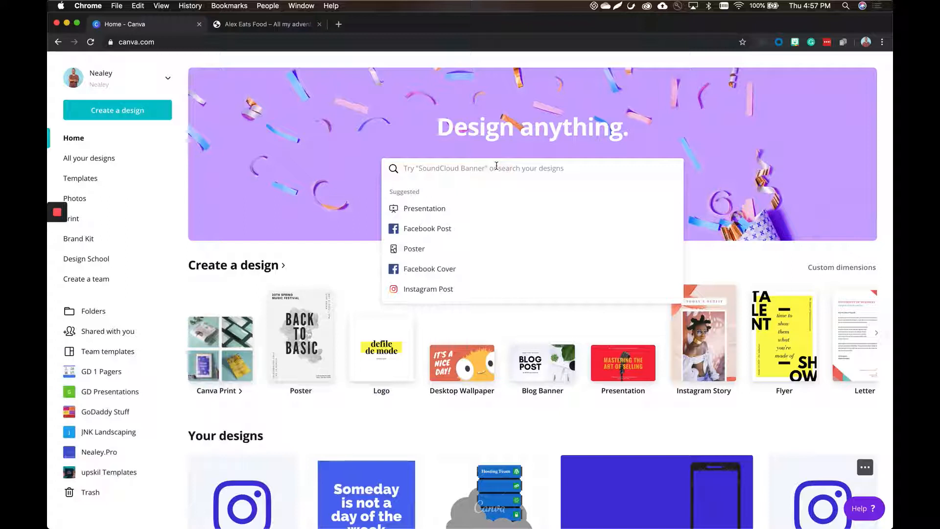
{"action": "type", "text": "blo"}
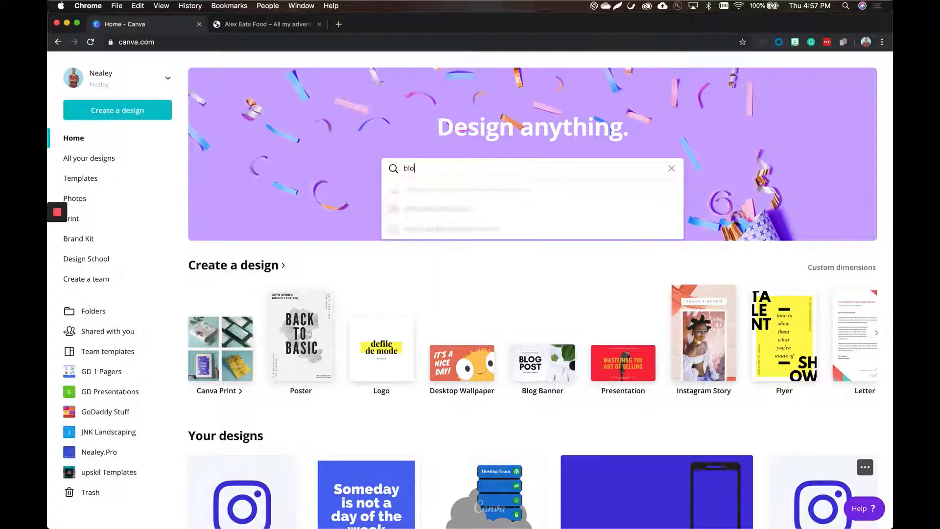
{"action": "type", "text": "g"}
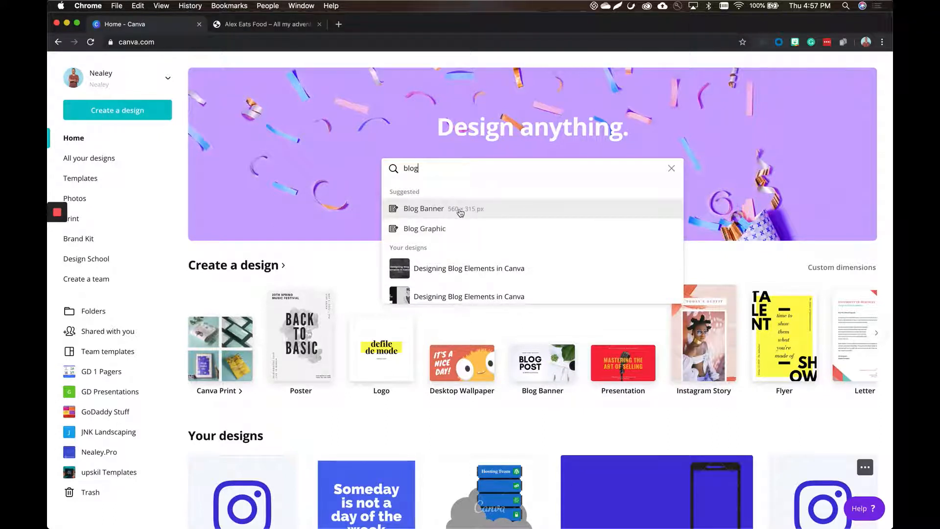
{"action": "left_click", "coordinate": [226, 25]}
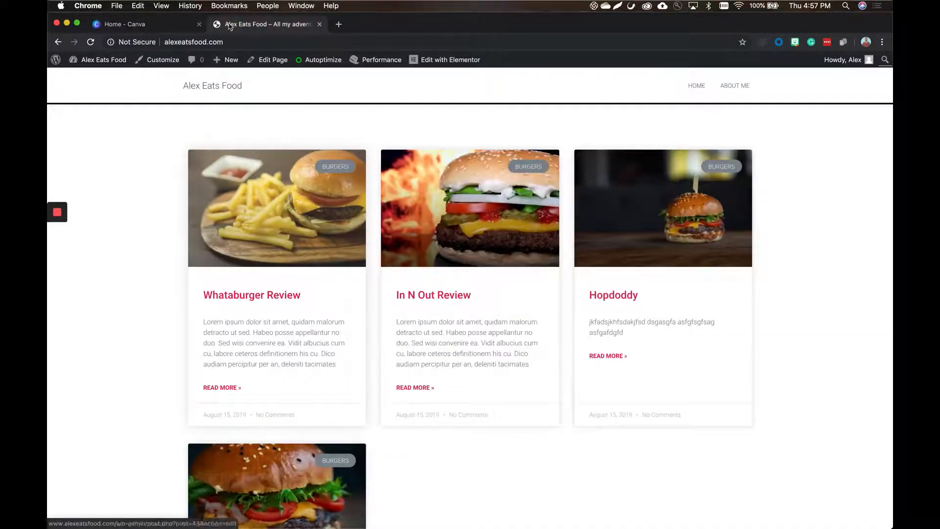
{"action": "left_click", "coordinate": [128, 24]}
{"action": "left_click", "coordinate": [450, 211]}
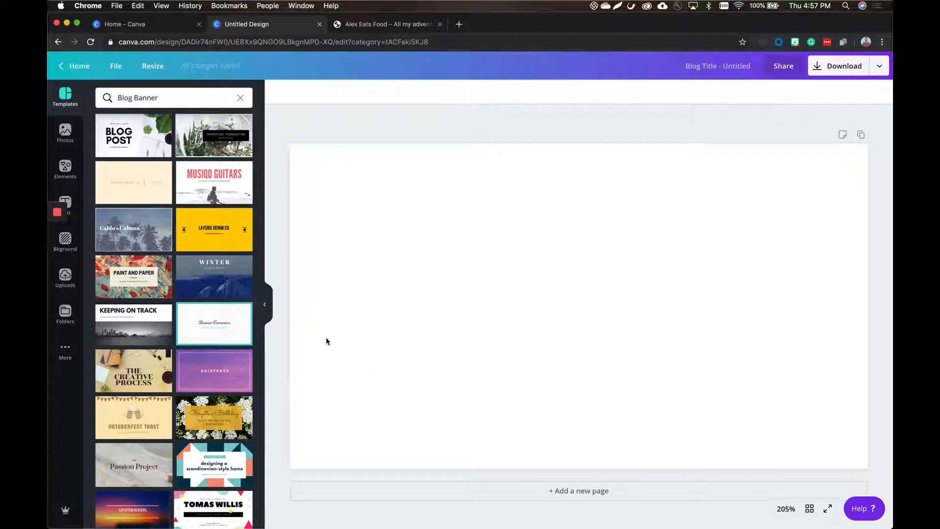
Browse the Blog Banner templates and apply "The Art Exhibit" template to the blank page.
{"action": "scroll", "coordinate": [201, 382], "scroll_direction": "down", "scroll_amount": 15}
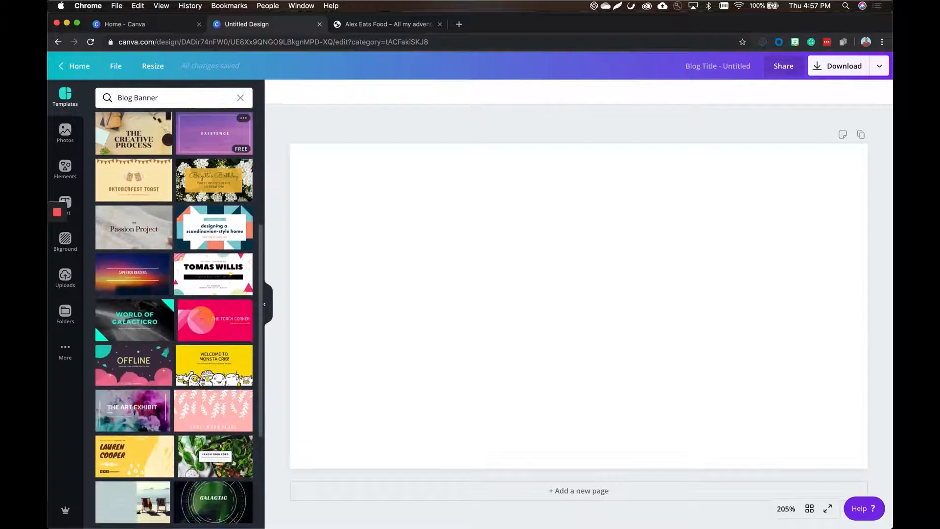
{"action": "scroll", "coordinate": [201, 382], "scroll_direction": "down", "scroll_amount": 3}
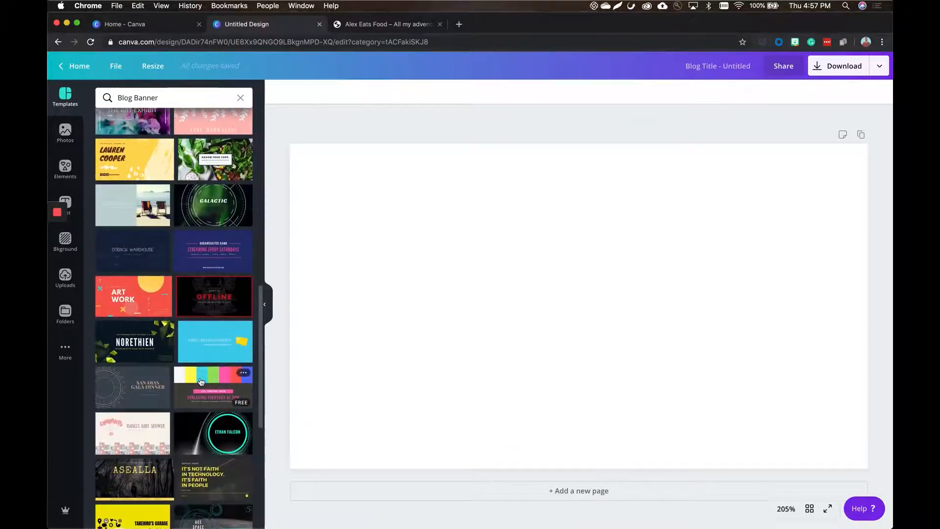
{"action": "scroll", "coordinate": [201, 382], "scroll_direction": "up", "scroll_amount": 15}
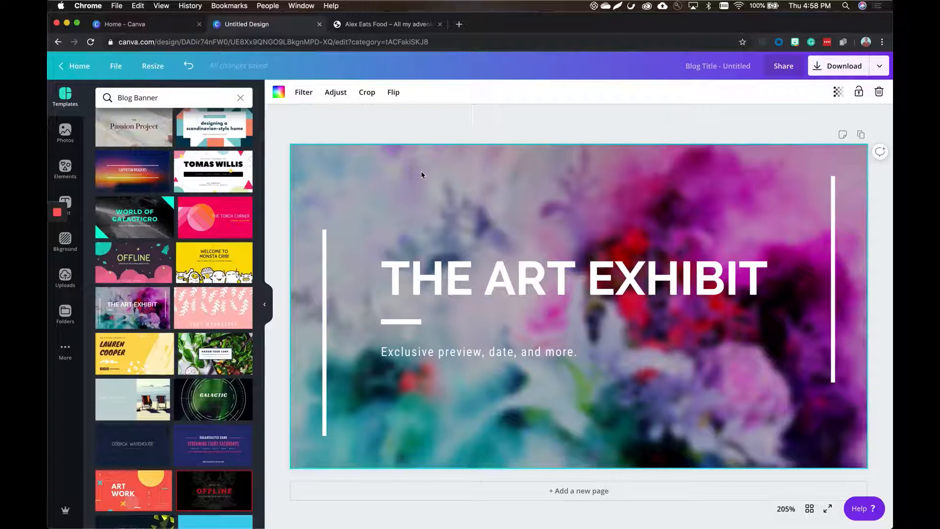
Replace the banner's main title with "WHATABURGER REVIEW".
{"action": "double_click", "coordinate": [468, 287]}
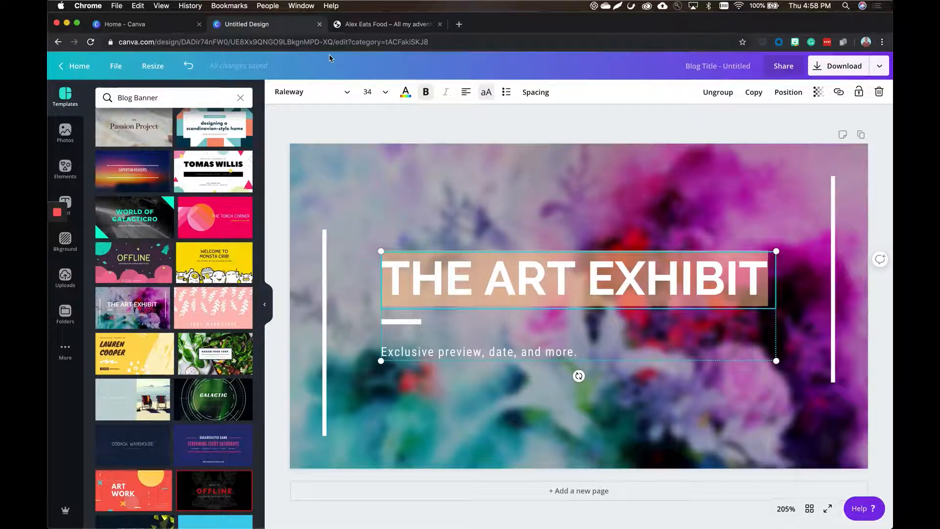
{"action": "type", "text": "WHATE"}
{"action": "key", "text": "BackSpace"}
{"action": "type", "text": "A"}
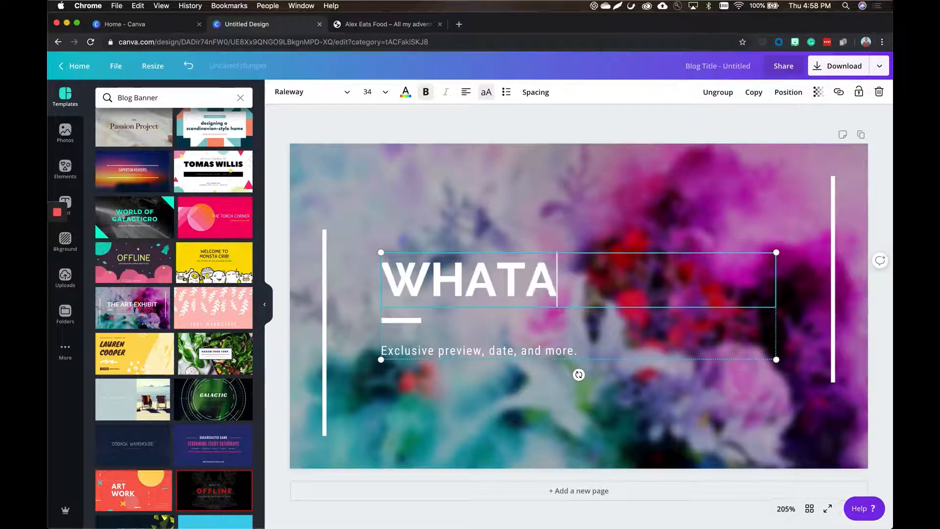
{"action": "type", "text": "BURGER "}
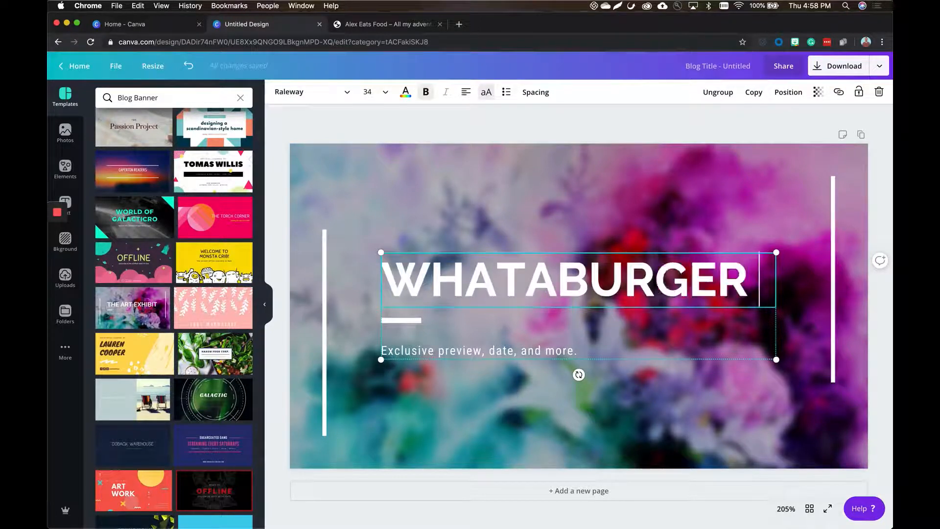
{"action": "type", "text": "REVIEW"}
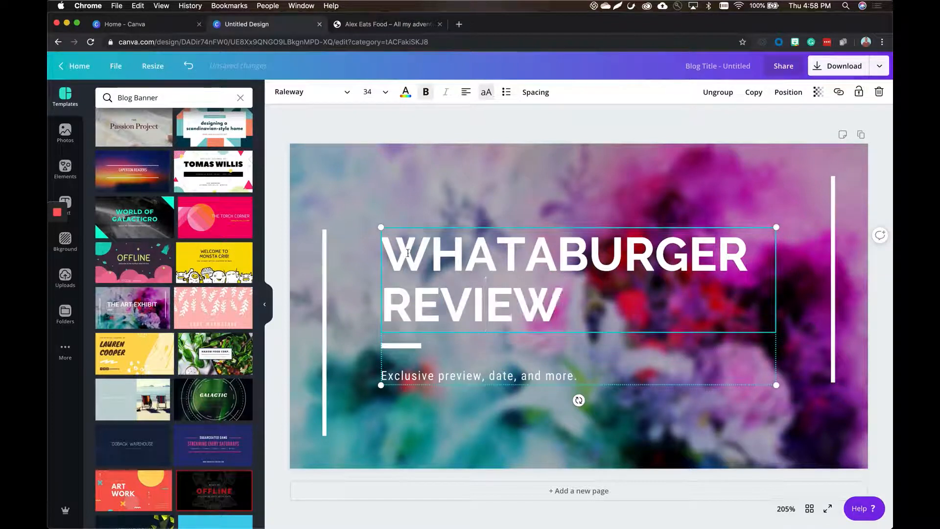
Replace the subtitle below the title with "All about their burgers and fries".
{"action": "left_click", "coordinate": [429, 382]}
{"action": "left_click", "coordinate": [428, 381]}
{"action": "type", "text": "A"}
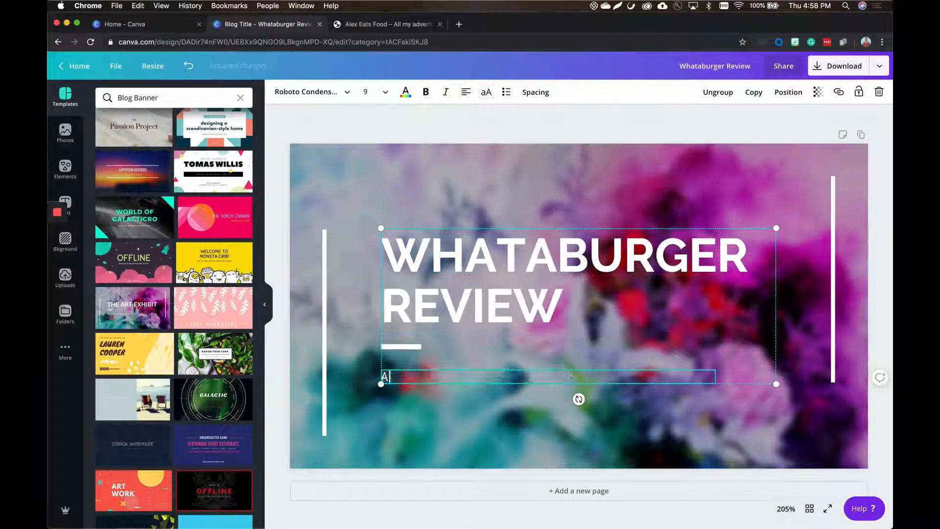
{"action": "type", "text": "ll about thei"}
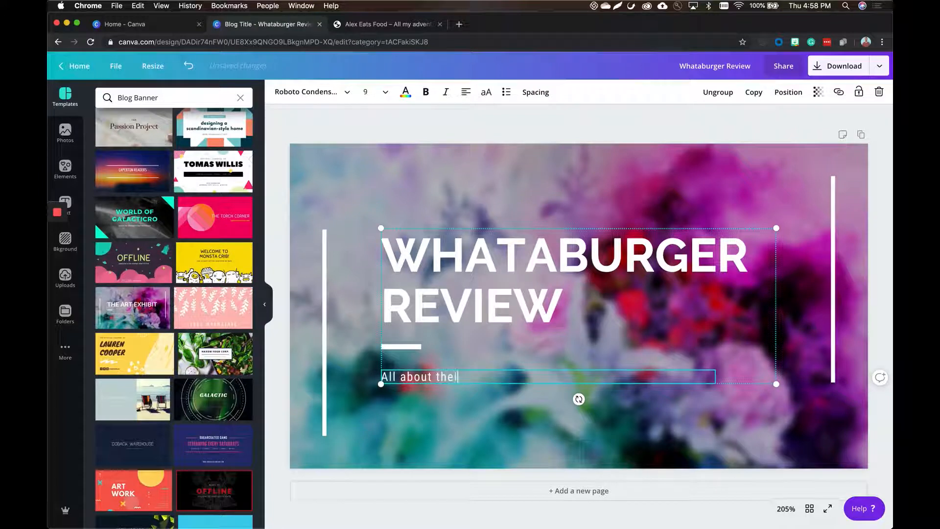
{"action": "type", "text": "r burgers and fr"}
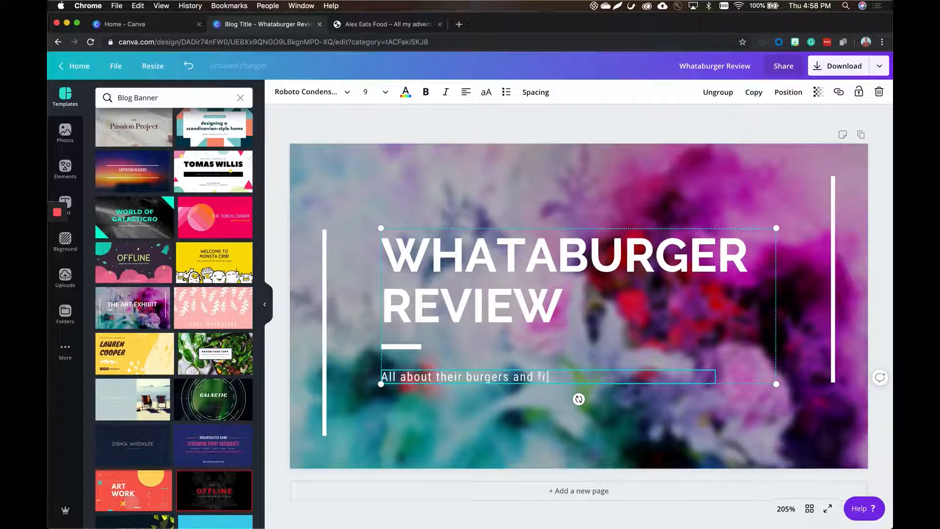
{"action": "type", "text": "ies"}
Change the font of the whole "WHATABURGER REVIEW" title to Poppins Bold.
{"action": "left_click", "coordinate": [530, 268]}
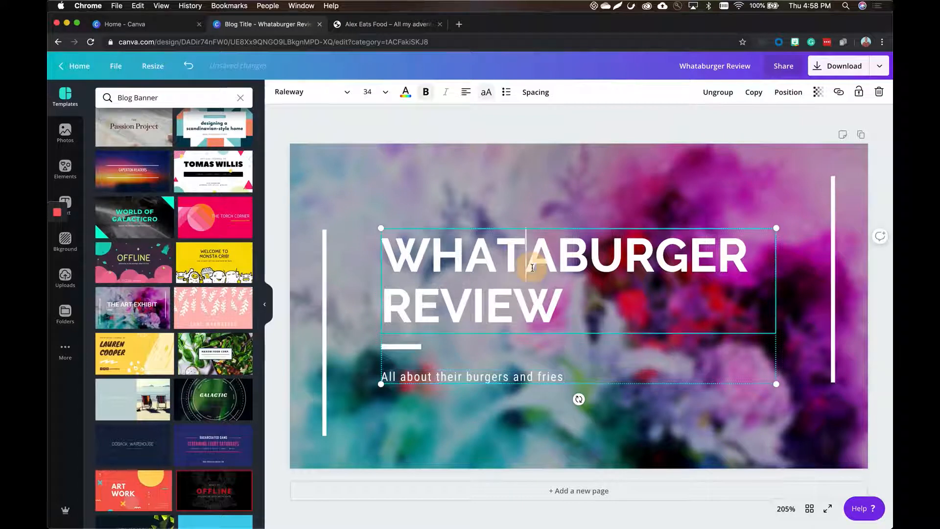
{"action": "triple_click", "coordinate": [532, 268]}
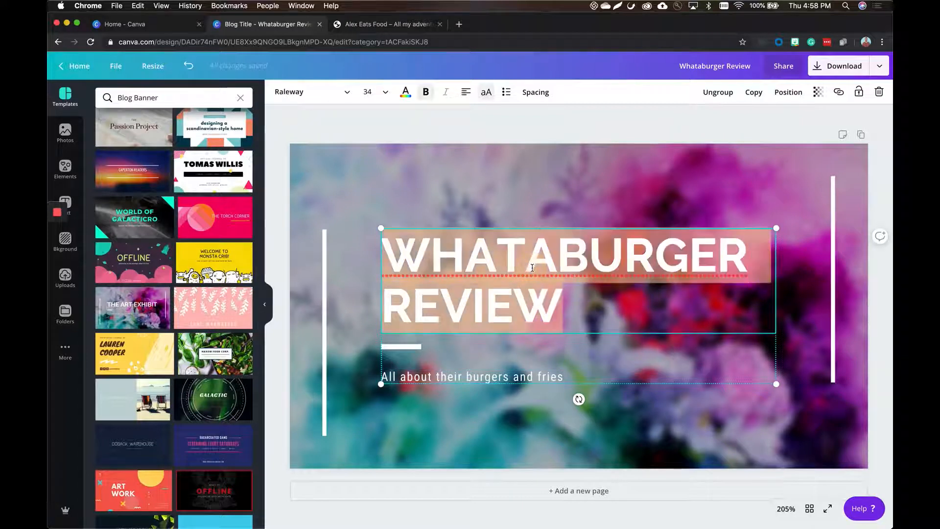
{"action": "left_click", "coordinate": [333, 94]}
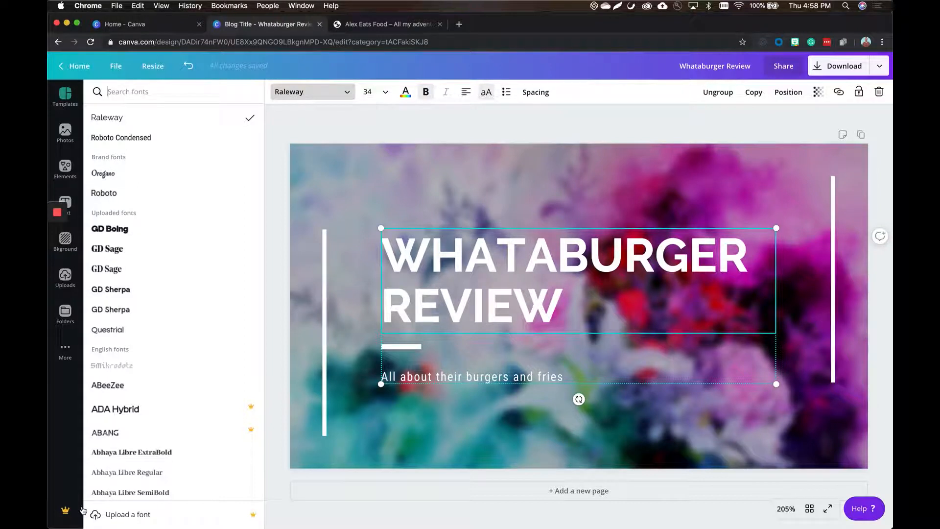
{"action": "scroll", "coordinate": [142, 387], "scroll_direction": "down", "scroll_amount": 10}
{"action": "scroll", "coordinate": [142, 387], "scroll_direction": "down", "scroll_amount": 10}
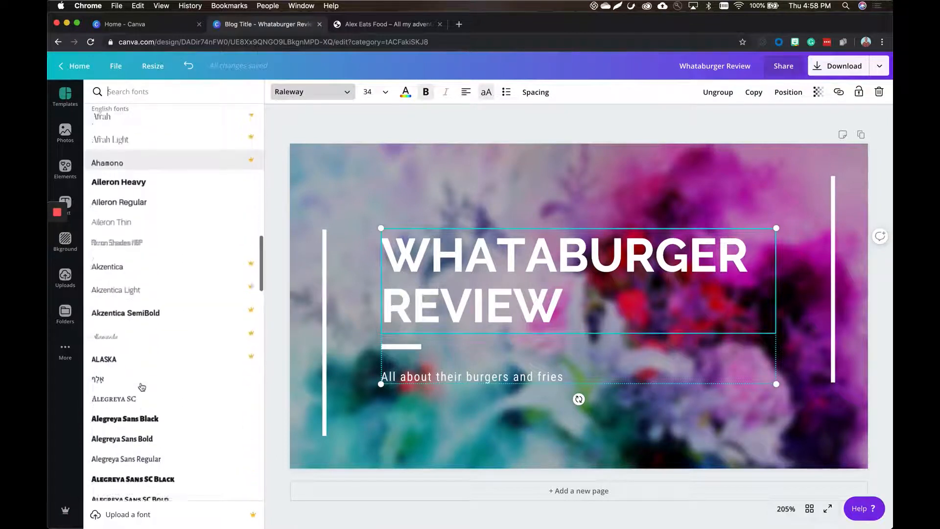
{"action": "type", "text": "popp"}
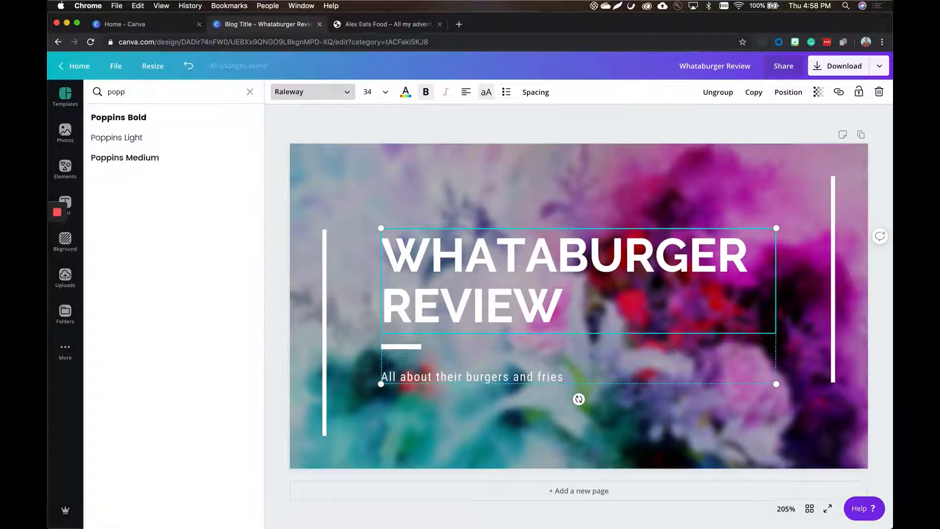
{"action": "type", "text": "ins"}
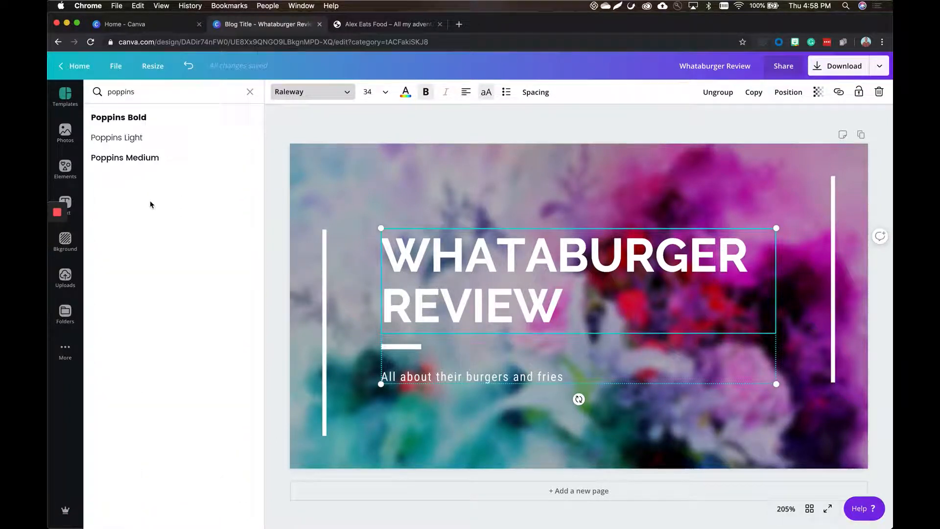
{"action": "left_click", "coordinate": [155, 127]}
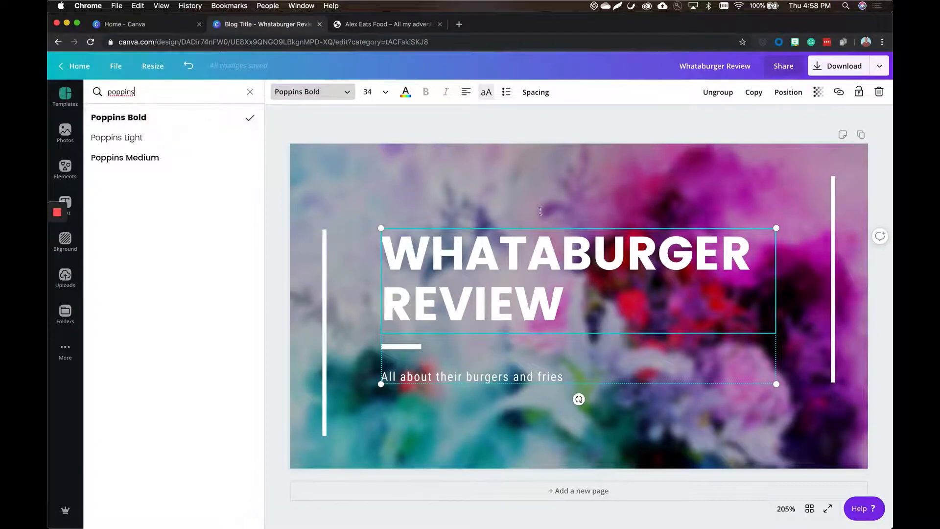
{"action": "left_click", "coordinate": [344, 205]}
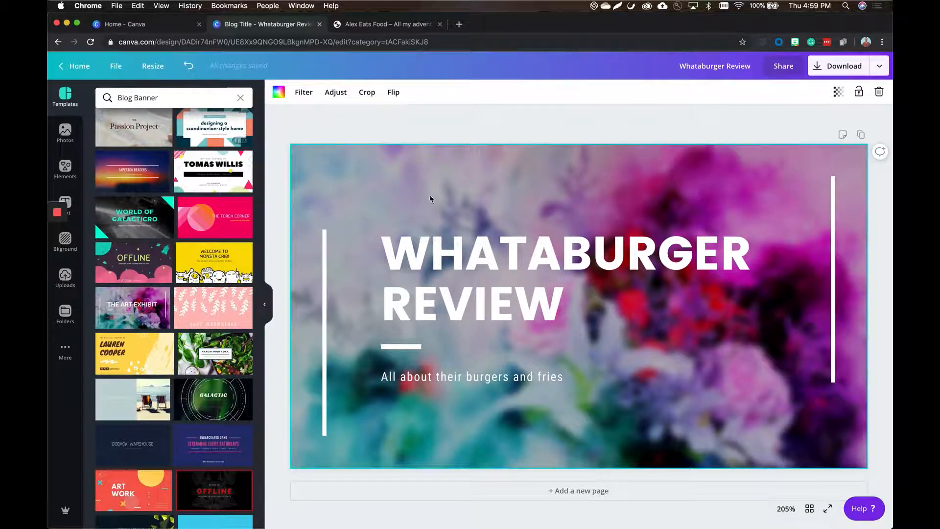
Search the photos for "burgers" with the free filter on, and replace the banner background with the burger photo with tomatoes behind it.
{"action": "left_click", "coordinate": [69, 131]}
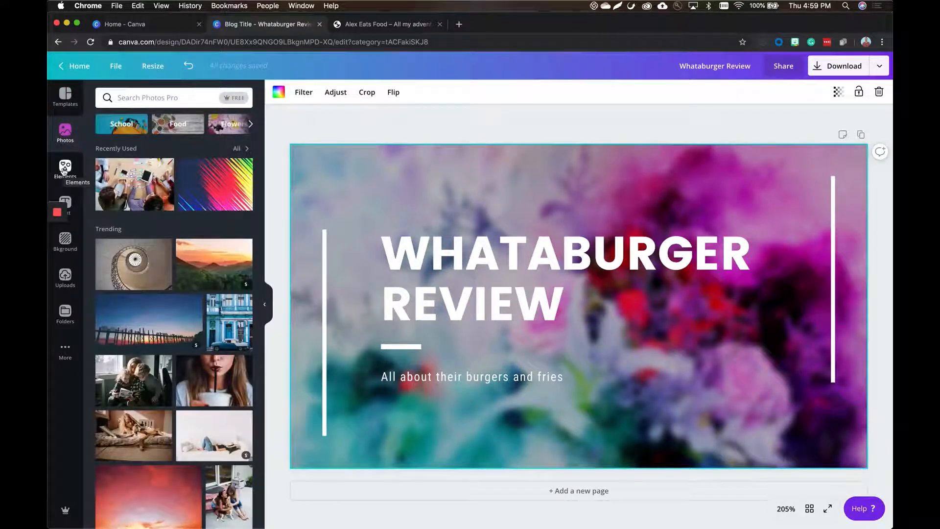
{"action": "left_click", "coordinate": [143, 103]}
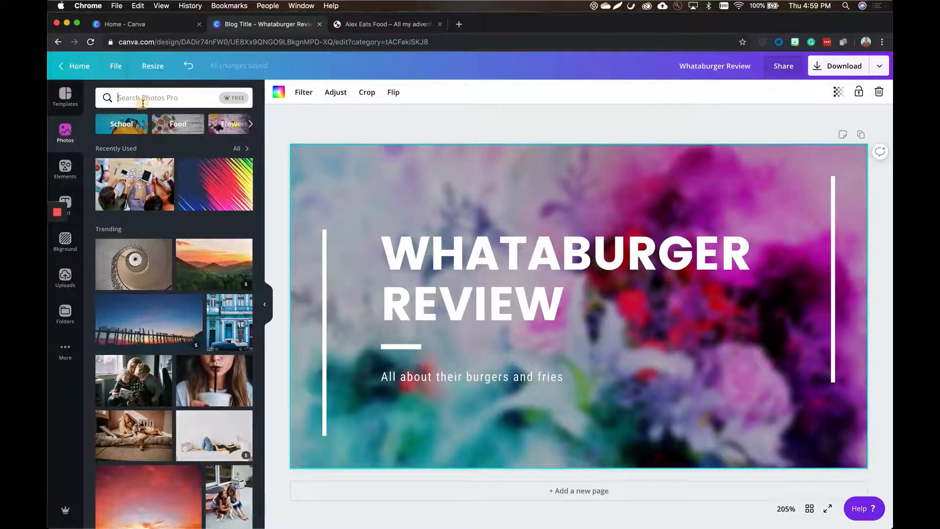
{"action": "type", "text": "burgers"}
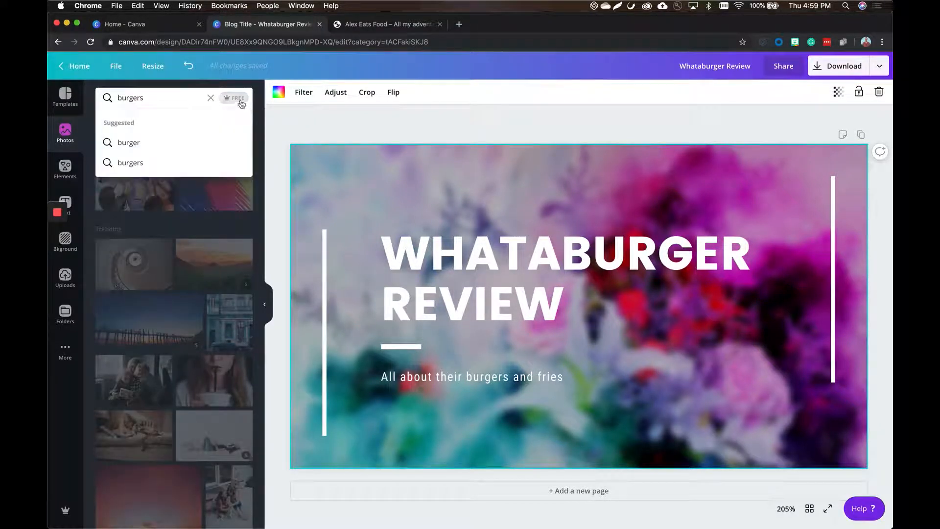
{"action": "left_click", "coordinate": [239, 101]}
{"action": "left_click", "coordinate": [178, 98]}
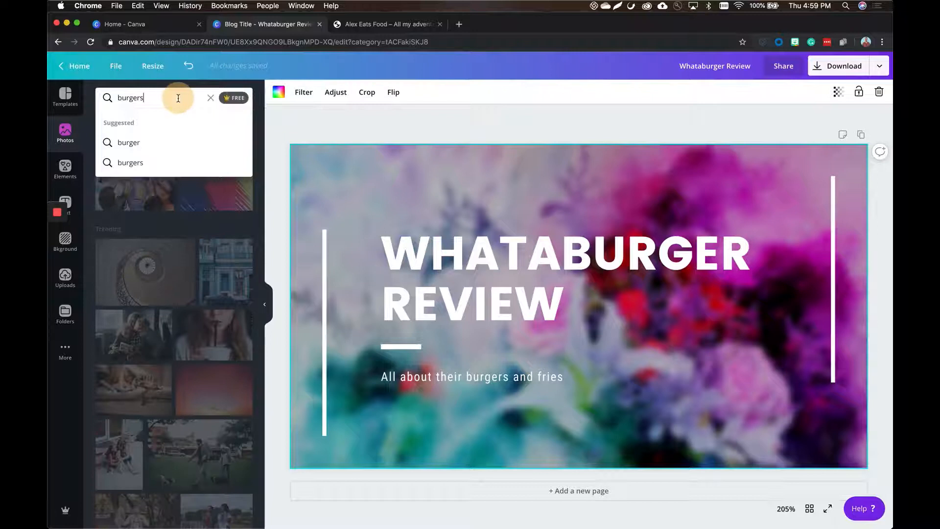
{"action": "key", "text": "Return"}
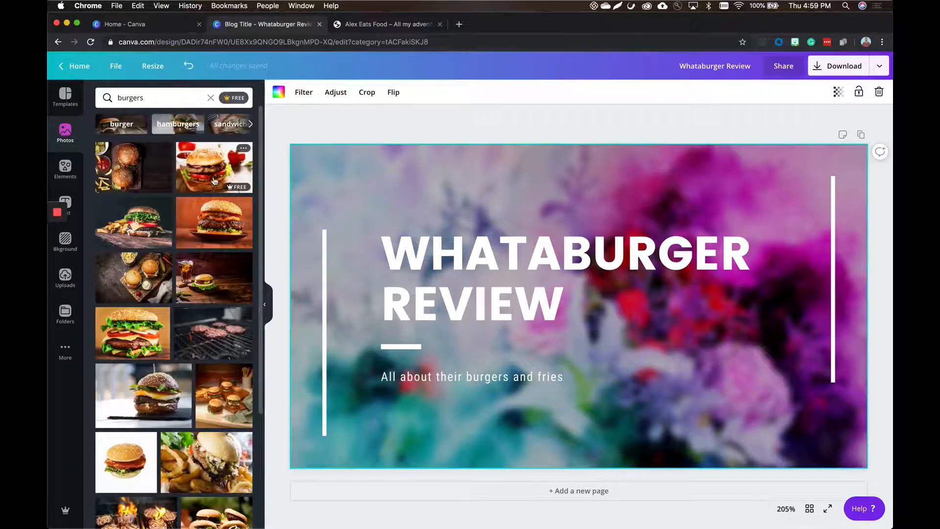
{"action": "left_click_drag", "start_coordinate": [215, 175], "coordinate": [323, 173]}
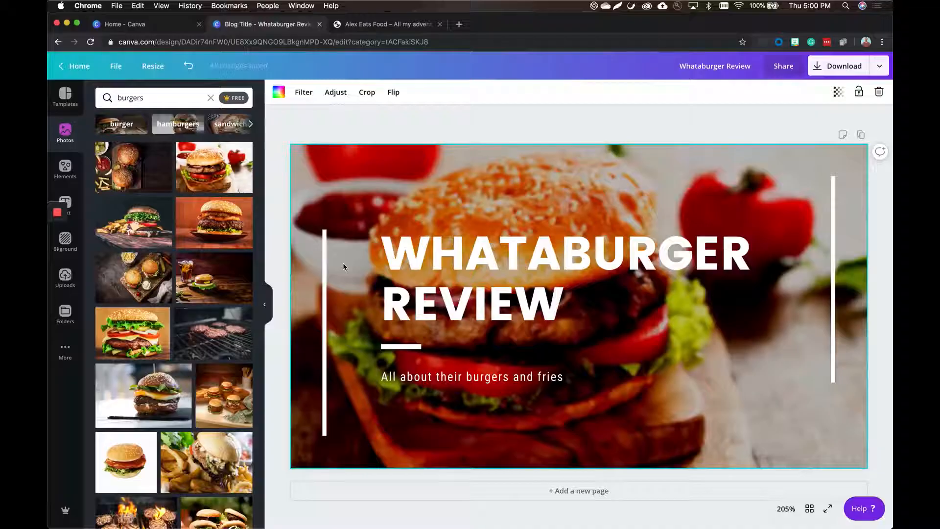
Add a single-image grid to the banner and narrow it to about the right third of the page.
{"action": "left_click", "coordinate": [64, 168]}
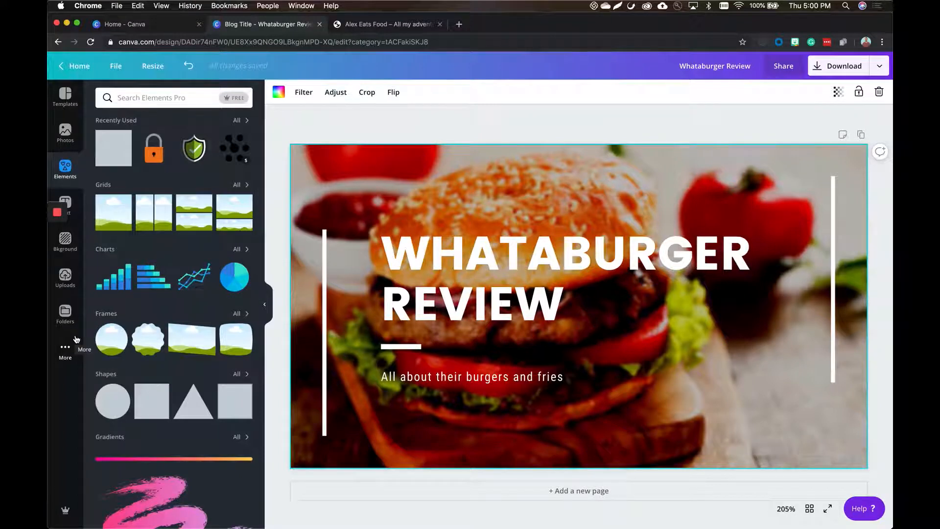
{"action": "scroll", "coordinate": [147, 347], "scroll_direction": "down", "scroll_amount": 1}
{"action": "scroll", "coordinate": [146, 348], "scroll_direction": "up", "scroll_amount": 1}
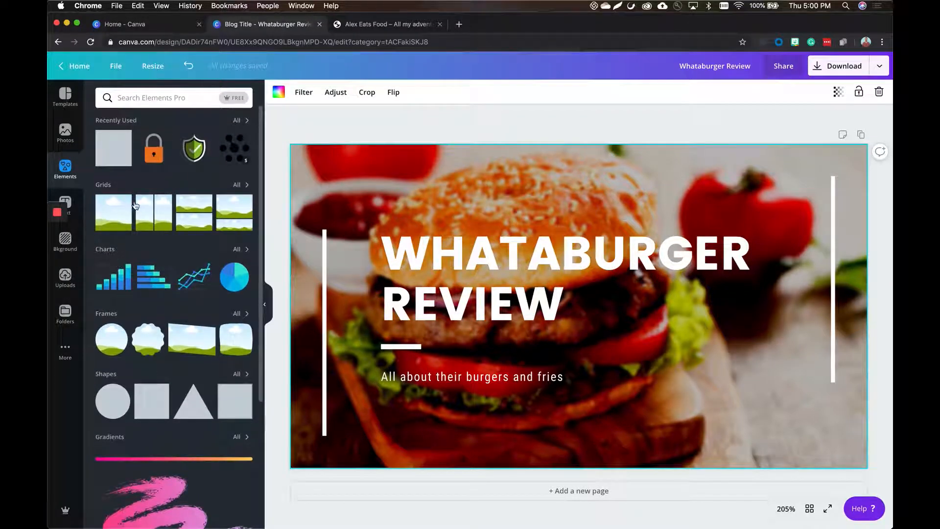
{"action": "left_click_drag", "start_coordinate": [122, 218], "coordinate": [349, 182]}
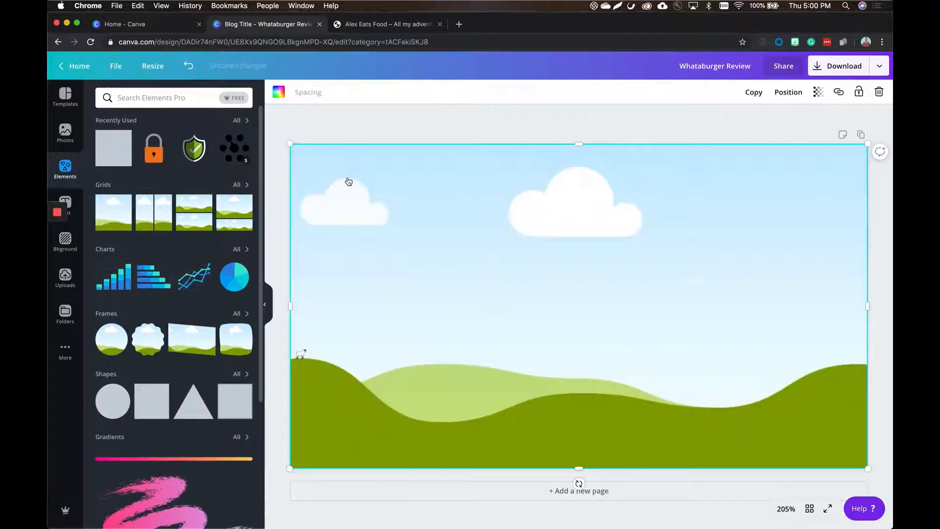
{"action": "left_click_drag", "start_coordinate": [289, 144], "coordinate": [654, 145]}
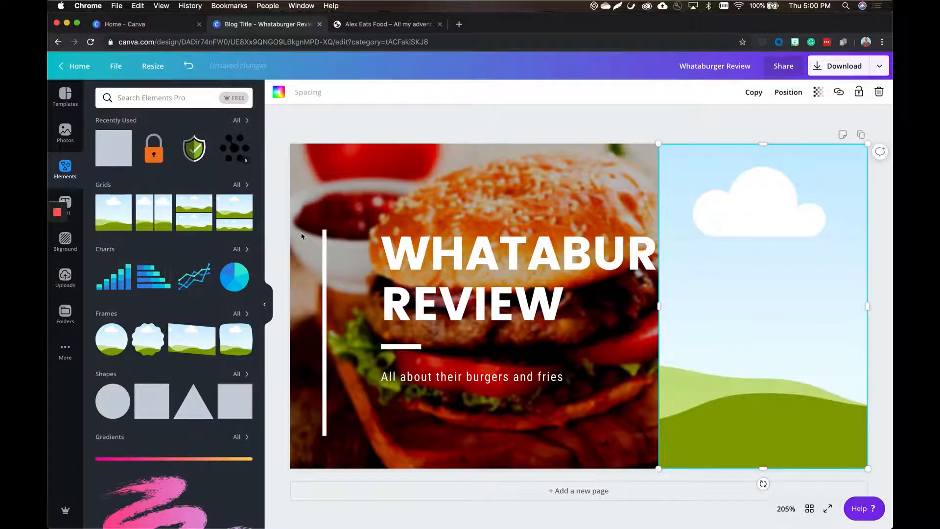
Fill the banner's grid with the photo of the burger beside fries, and swap it for the photo of patties on a grill.
{"action": "left_click", "coordinate": [65, 132]}
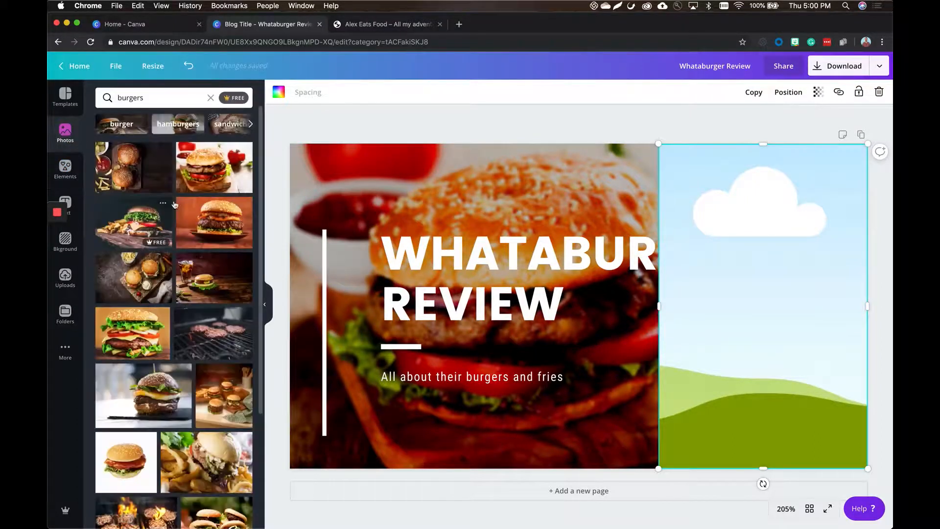
{"action": "left_click_drag", "start_coordinate": [137, 243], "coordinate": [783, 359]}
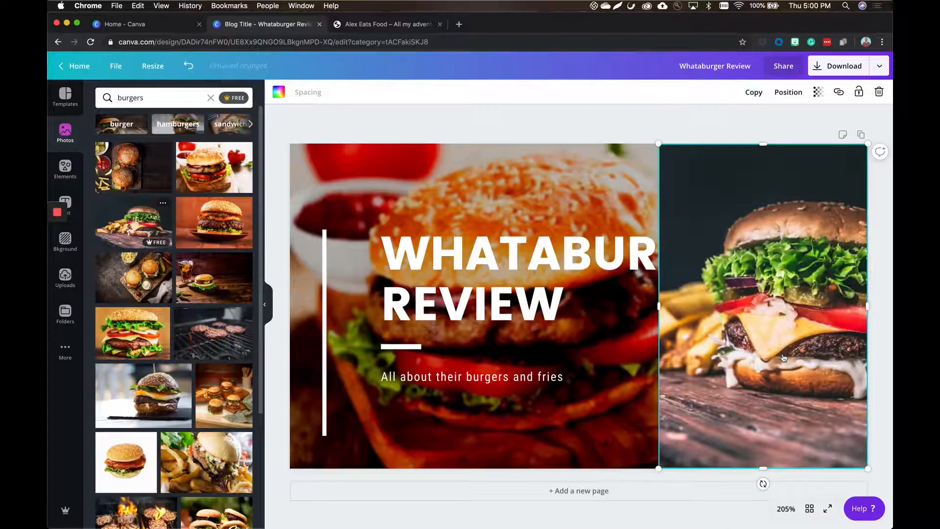
{"action": "left_click", "coordinate": [586, 123]}
{"action": "left_click", "coordinate": [663, 164]}
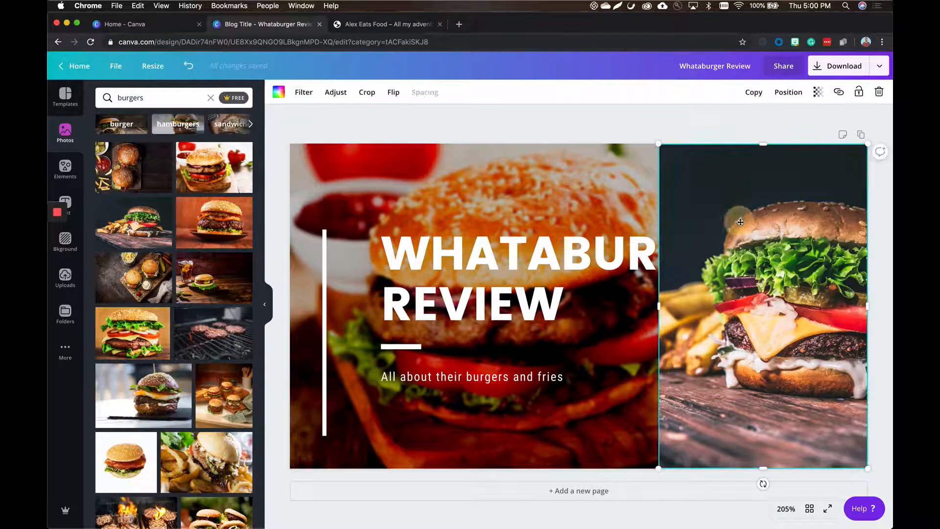
{"action": "left_click_drag", "start_coordinate": [225, 336], "coordinate": [773, 306]}
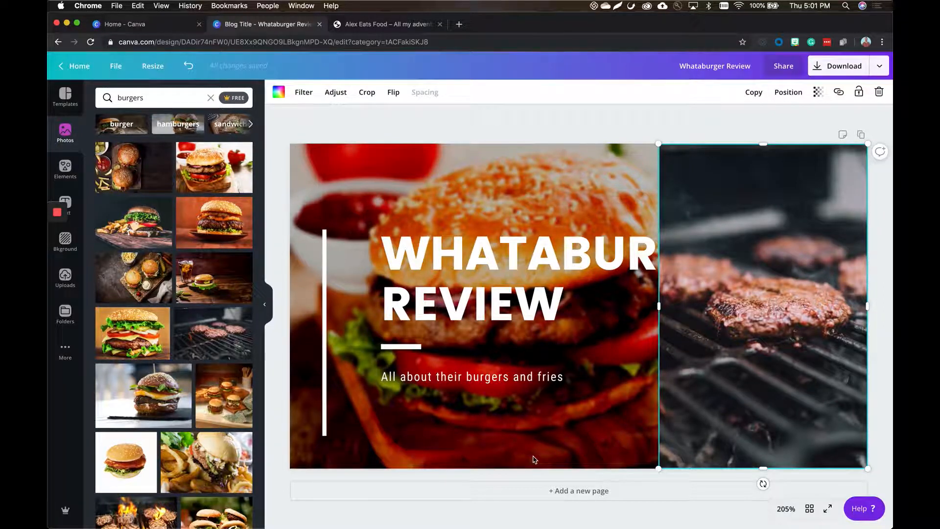
Delete the grill photo and its grid from the banner.
{"action": "key", "text": "Delete"}
{"action": "key", "text": "Delete"}
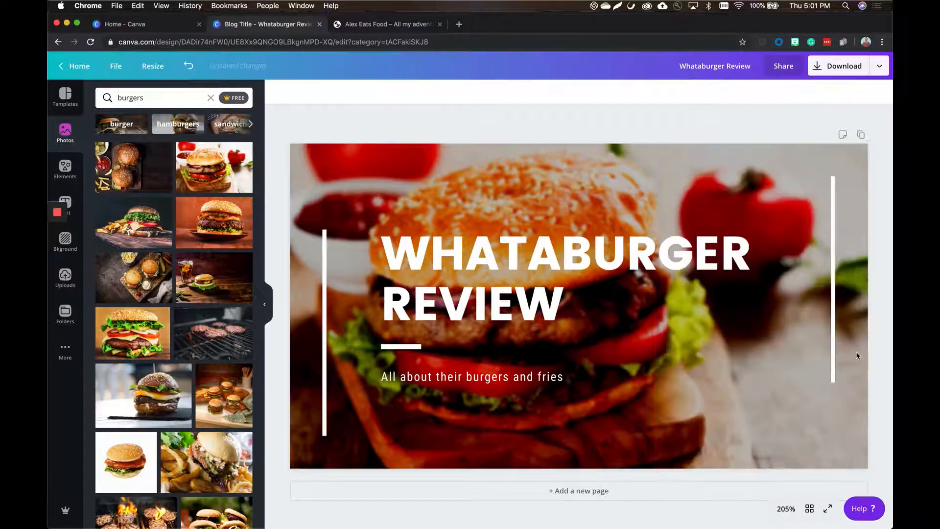
Add the Square with Border shape to the banner and shrink it slightly.
{"action": "left_click", "coordinate": [62, 177]}
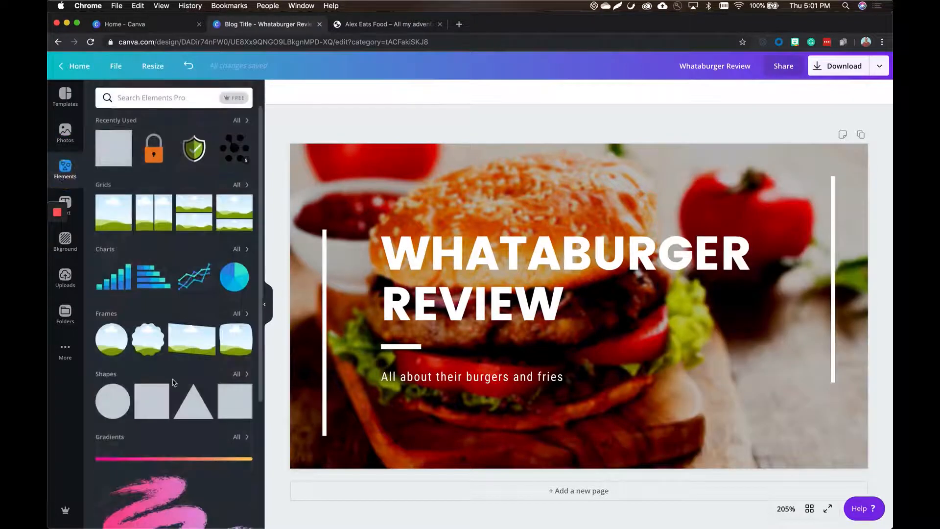
{"action": "scroll", "coordinate": [235, 294], "scroll_direction": "down", "scroll_amount": 5}
{"action": "left_click", "coordinate": [245, 196]}
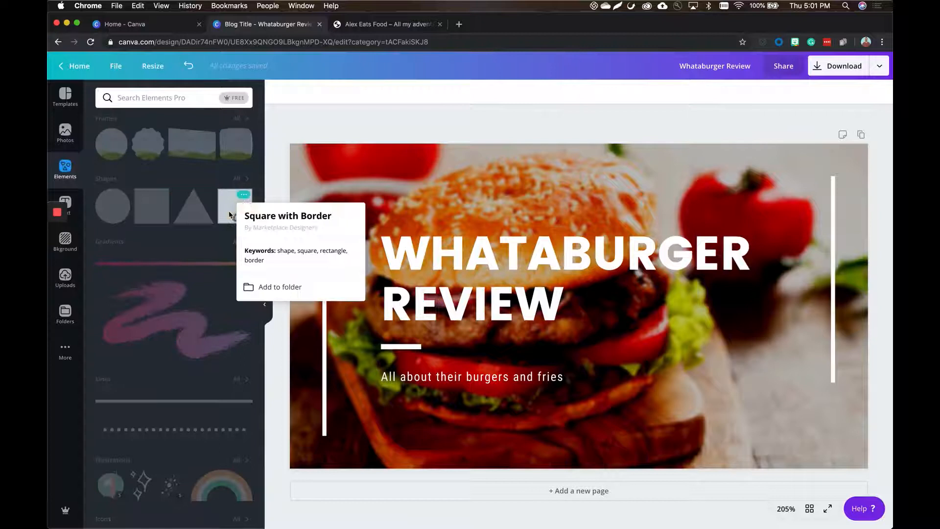
{"action": "left_click", "coordinate": [236, 206]}
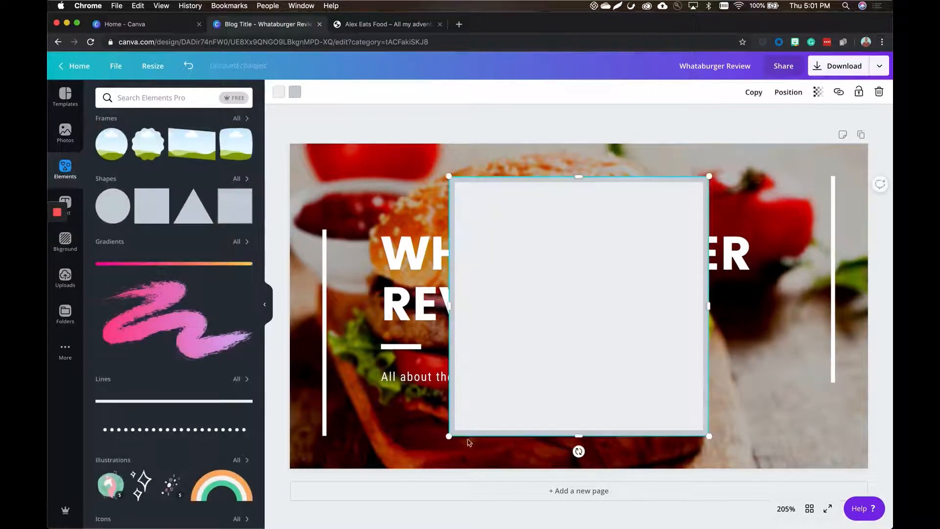
{"action": "left_click_drag", "start_coordinate": [448, 435], "coordinate": [379, 361]}
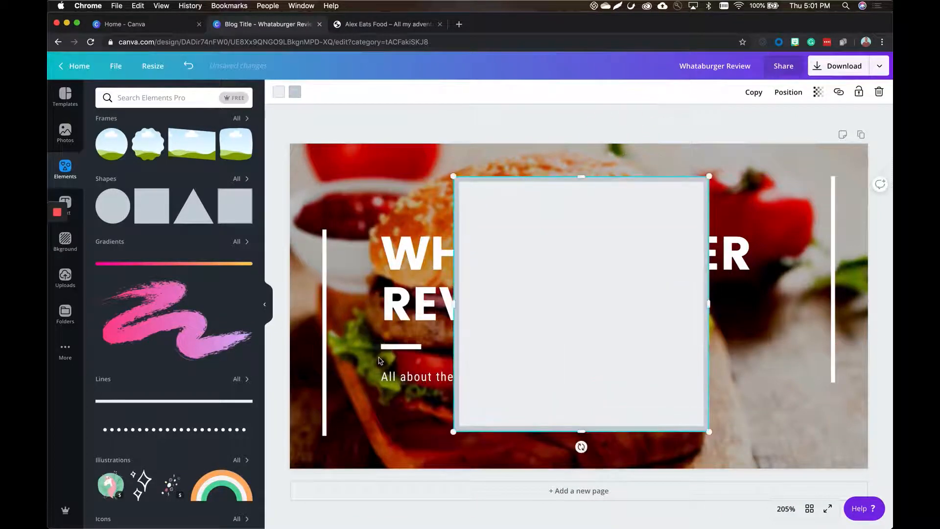
Colour the square's fill dark green and its border a brighter green from the brand colors.
{"action": "left_click", "coordinate": [279, 96]}
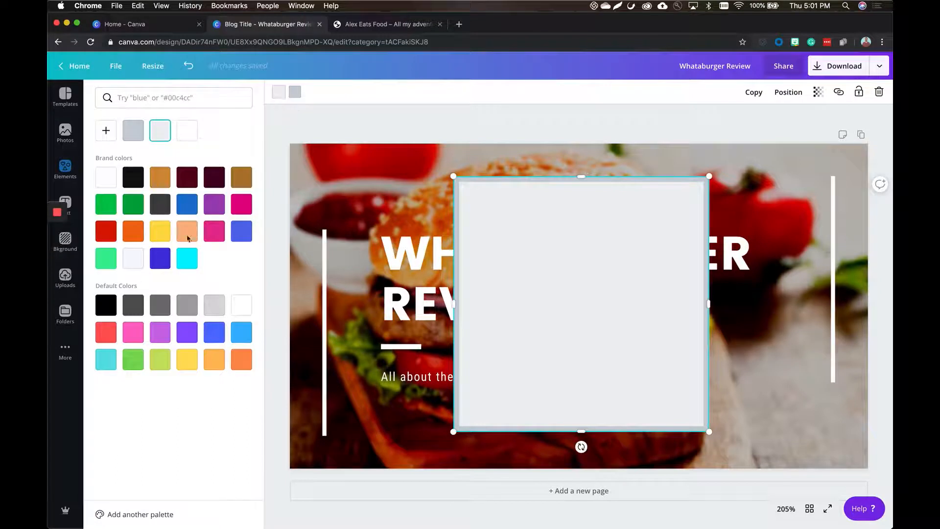
{"action": "left_click", "coordinate": [126, 212]}
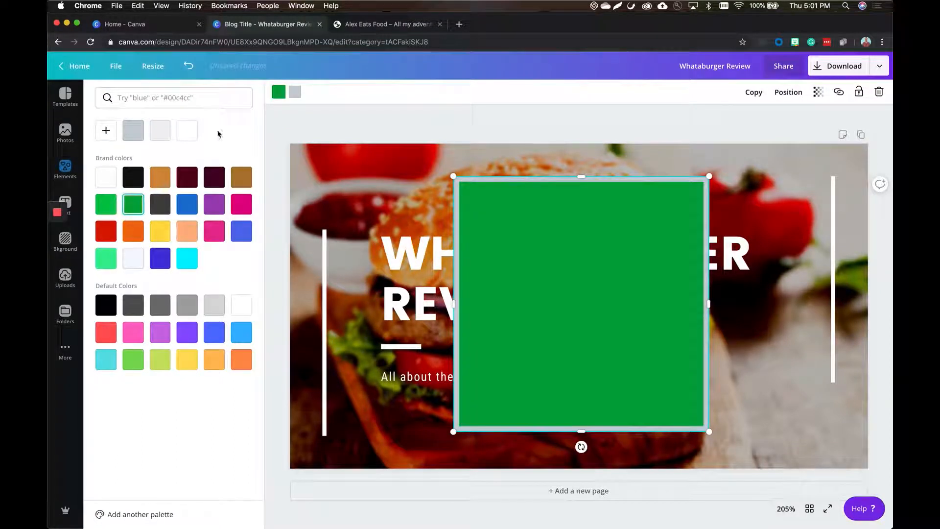
{"action": "left_click", "coordinate": [295, 93]}
{"action": "left_click", "coordinate": [106, 203]}
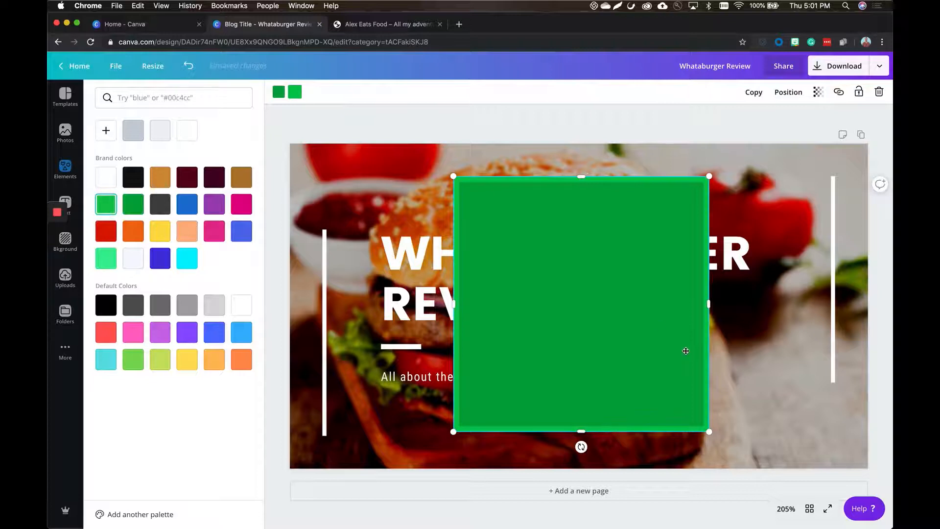
Shrink the green square to about 76 by 76 and move it partly off the banner's upper-left corner.
{"action": "left_click_drag", "start_coordinate": [710, 431], "coordinate": [531, 254]}
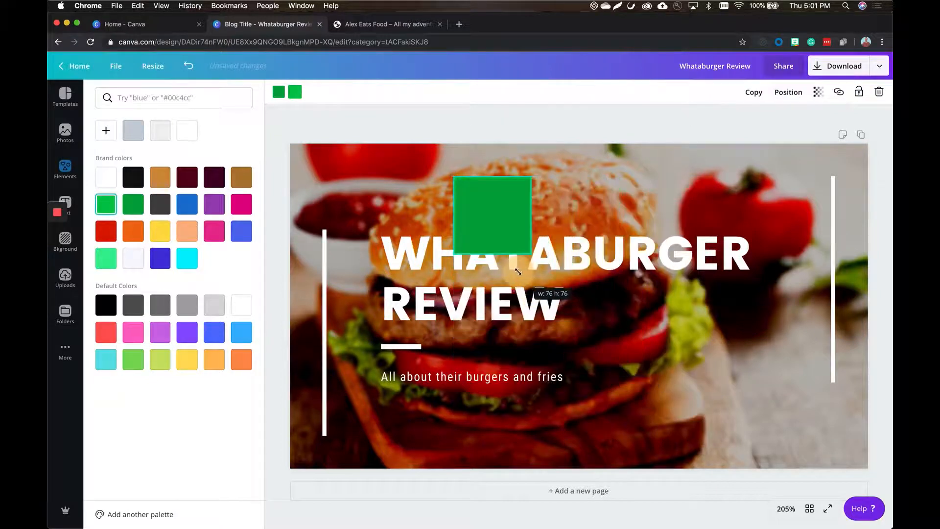
{"action": "left_click_drag", "start_coordinate": [513, 223], "coordinate": [316, 143]}
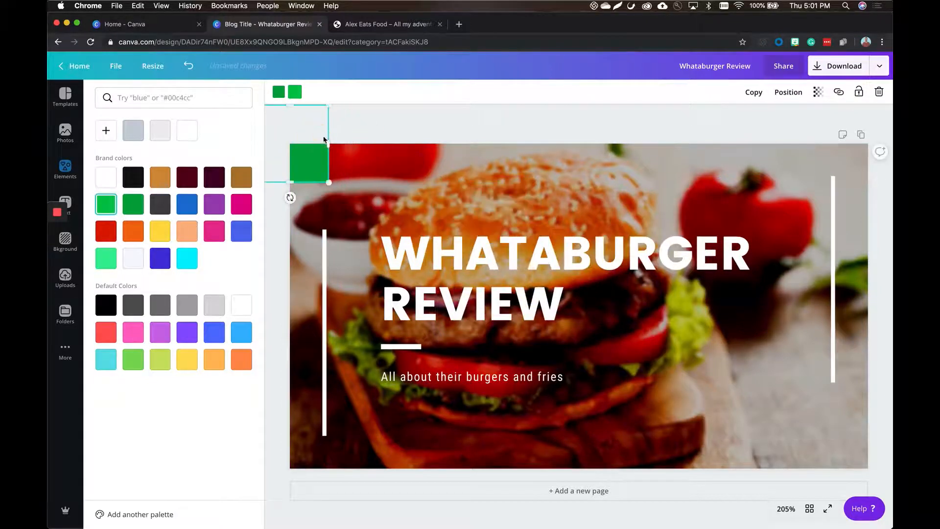
{"action": "left_click", "coordinate": [398, 130]}
Delete the green square from the banner's corner.
{"action": "scroll", "coordinate": [171, 386], "scroll_direction": "down", "scroll_amount": 5}
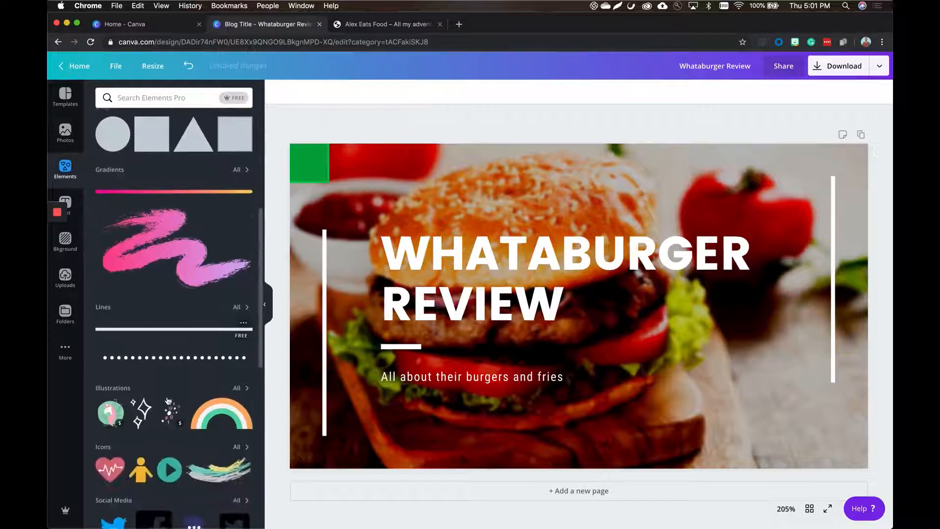
{"action": "left_click", "coordinate": [307, 169]}
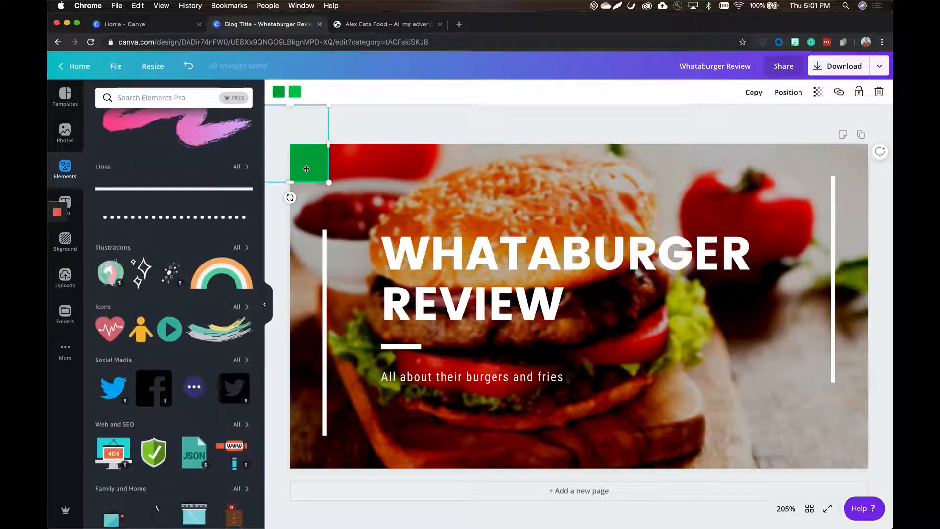
{"action": "key", "text": "Delete"}
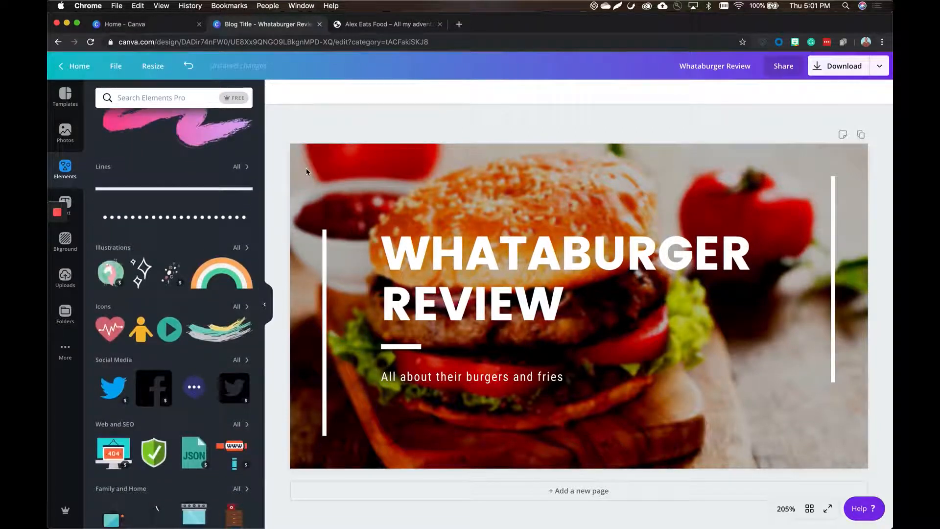
Search the elements for "burger" with the free filter on.
{"action": "scroll", "coordinate": [125, 397], "scroll_direction": "down", "scroll_amount": 6}
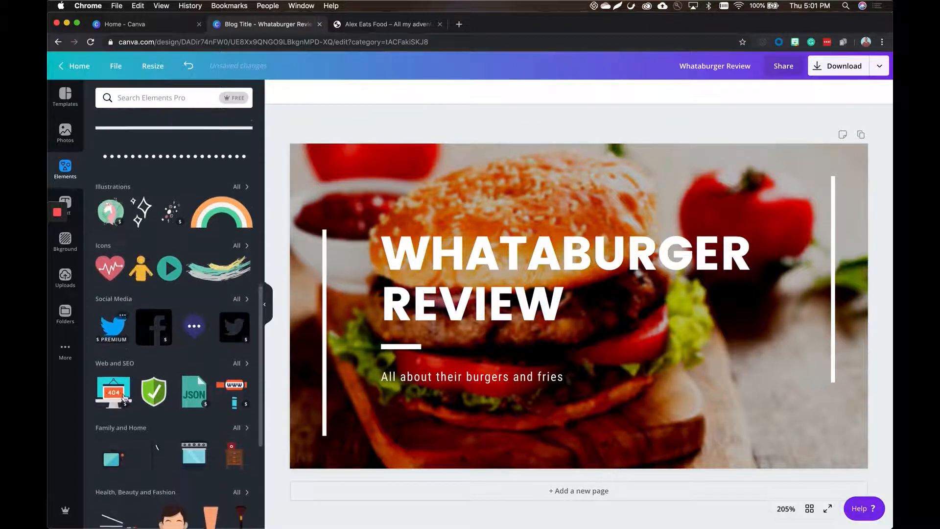
{"action": "scroll", "coordinate": [124, 398], "scroll_direction": "down", "scroll_amount": 2}
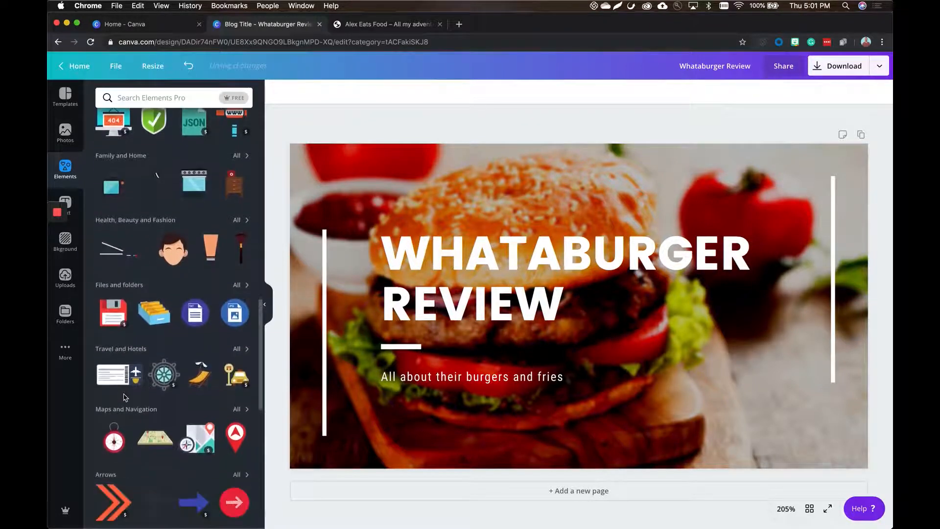
{"action": "left_click", "coordinate": [129, 97]}
{"action": "type", "text": "bur"}
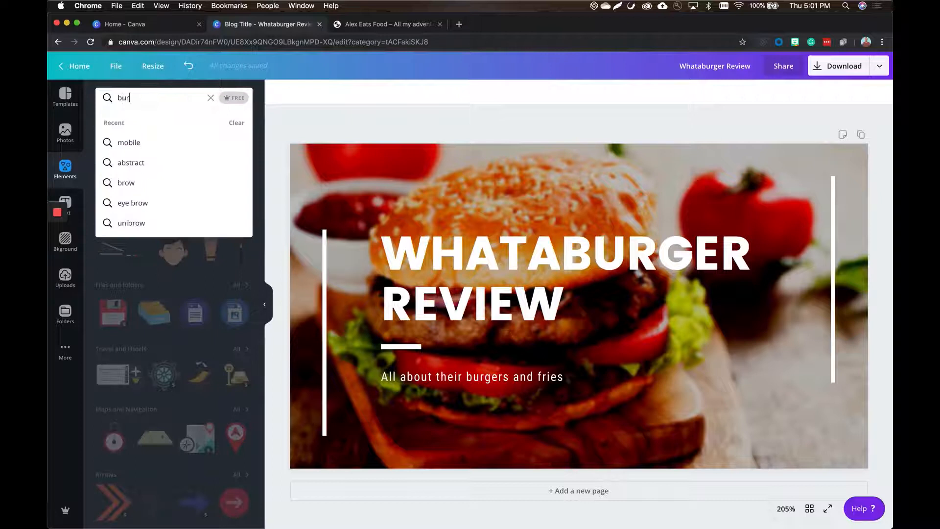
{"action": "type", "text": "ger"}
{"action": "key", "text": "Return"}
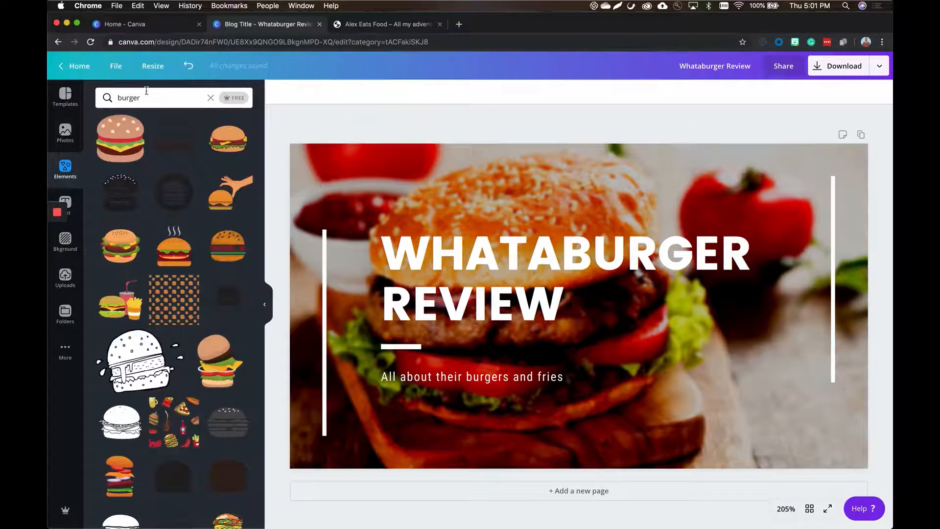
{"action": "left_click", "coordinate": [245, 98]}
Add the illustration of a hand reaching for a burger and place it in the banner's lower-right corner.
{"action": "left_click", "coordinate": [222, 196]}
{"action": "left_click_drag", "start_coordinate": [534, 366], "coordinate": [714, 431]}
{"action": "left_click", "coordinate": [748, 454]}
{"action": "left_click", "coordinate": [549, 440]}
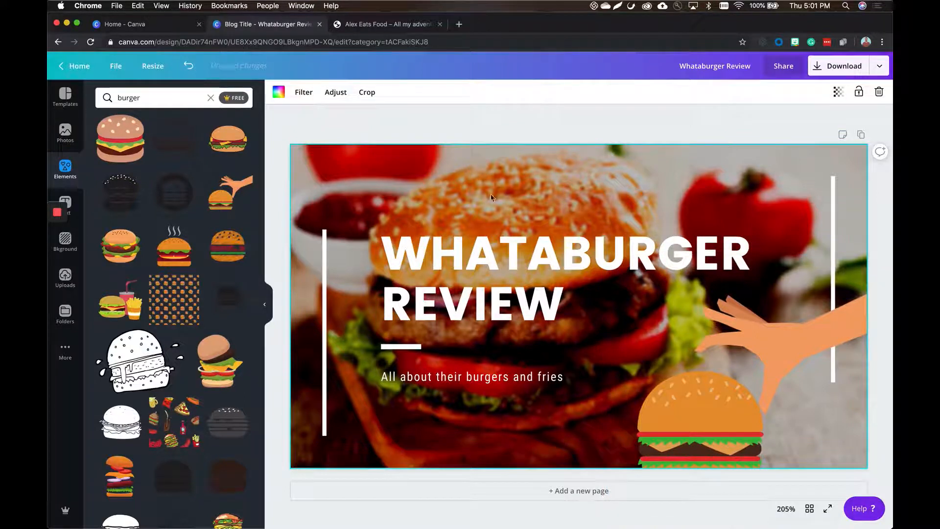
{"action": "left_click", "coordinate": [430, 155]}
{"action": "left_click", "coordinate": [74, 203]}
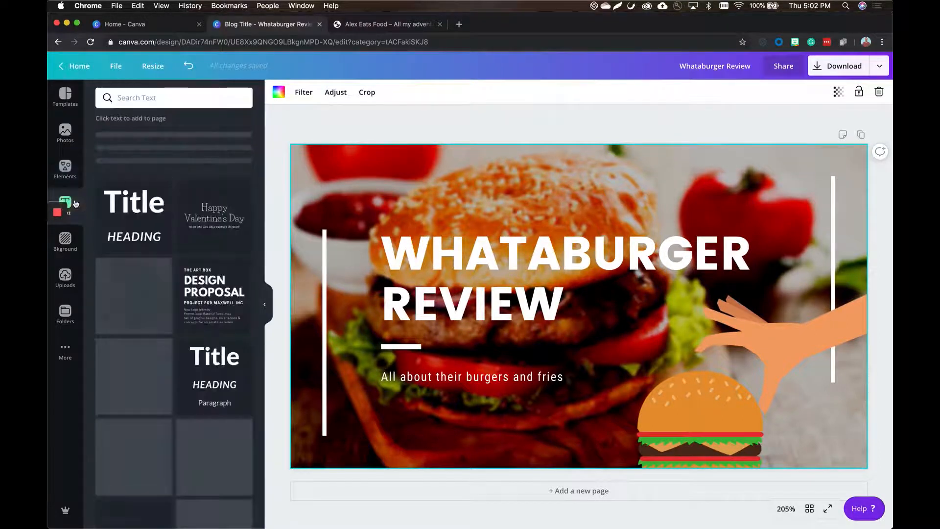
{"action": "left_click", "coordinate": [72, 250]}
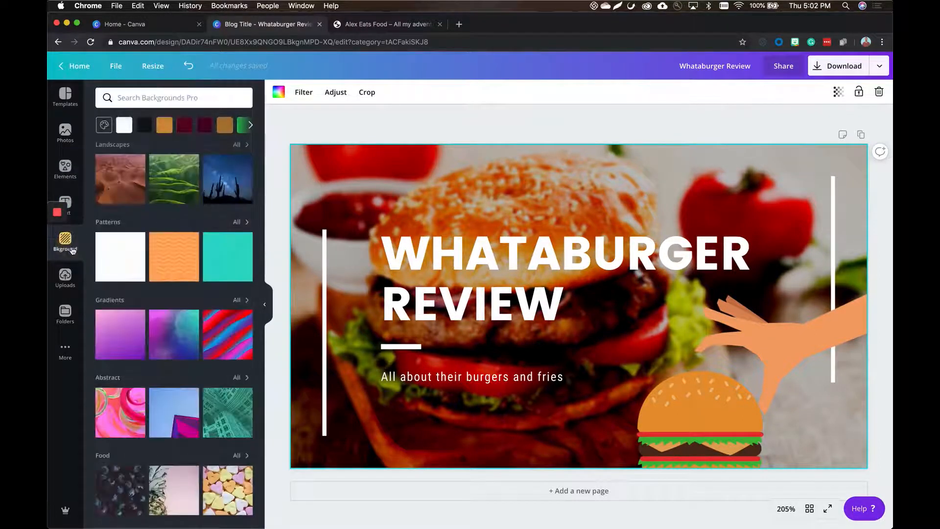
{"action": "left_click", "coordinate": [69, 293]}
{"action": "left_click", "coordinate": [70, 234]}
Download the finished banner as a PNG.
{"action": "left_click", "coordinate": [844, 71]}
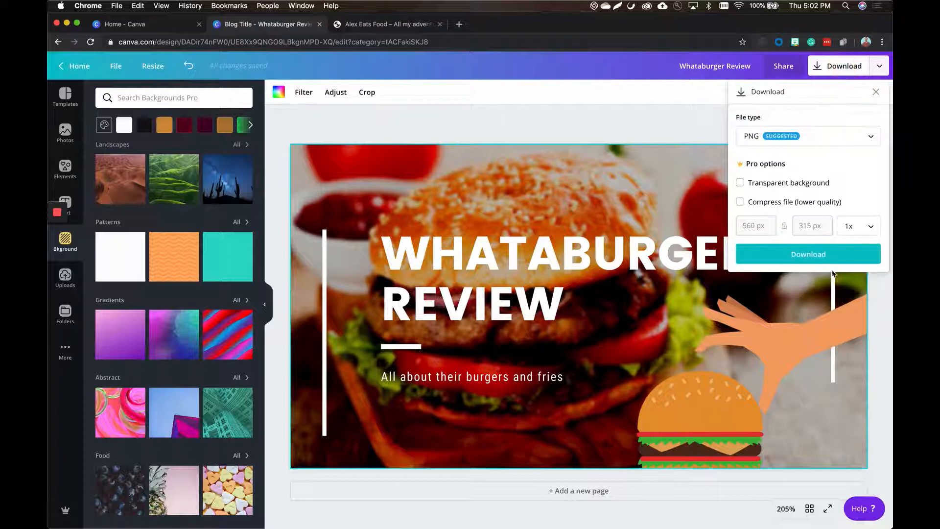
{"action": "left_click", "coordinate": [818, 256]}
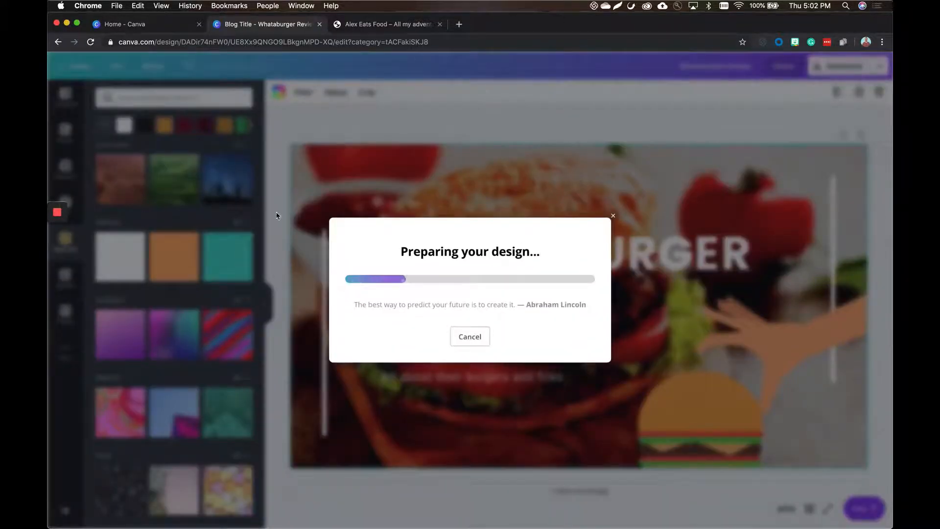
Switch to the Alex Eats Food WordPress site and open the Whataburger Review post for editing.
{"action": "left_click", "coordinate": [378, 24]}
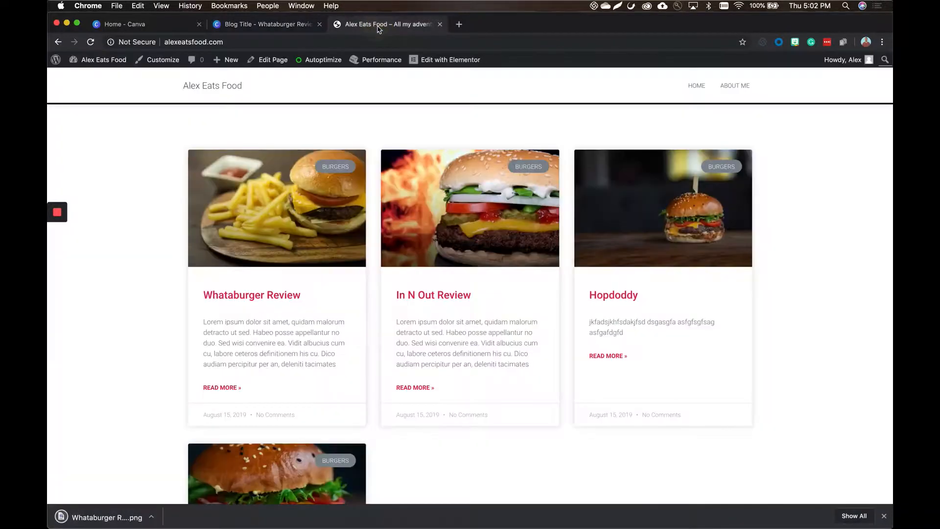
{"action": "left_click", "coordinate": [278, 296]}
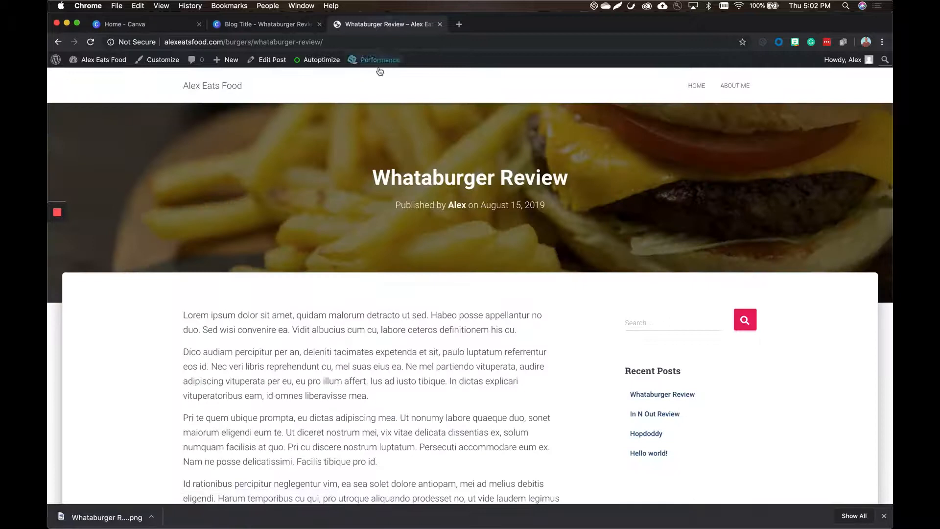
{"action": "left_click", "coordinate": [277, 60]}
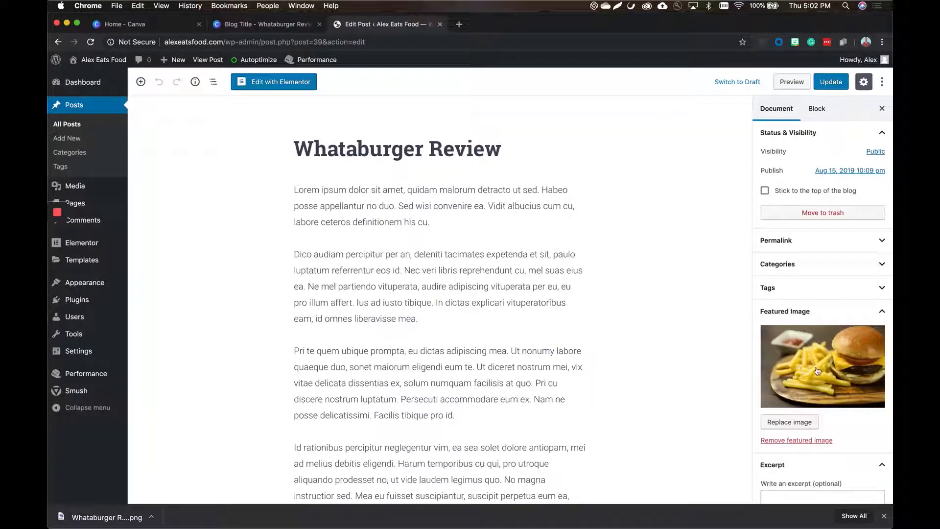
Upload the downloaded Whataburger Review PNG to the media library as the post's replacement featured image.
{"action": "left_click", "coordinate": [814, 378]}
{"action": "left_click_drag", "start_coordinate": [103, 517], "coordinate": [175, 384]}
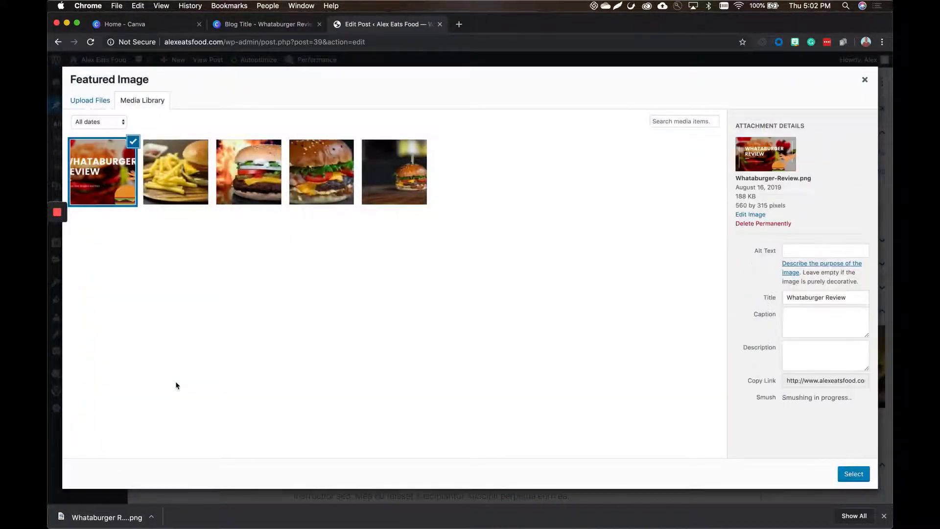
Give the uploaded banner the alt text "whataburger review" and the caption "juicy burger".
{"action": "left_click", "coordinate": [822, 250]}
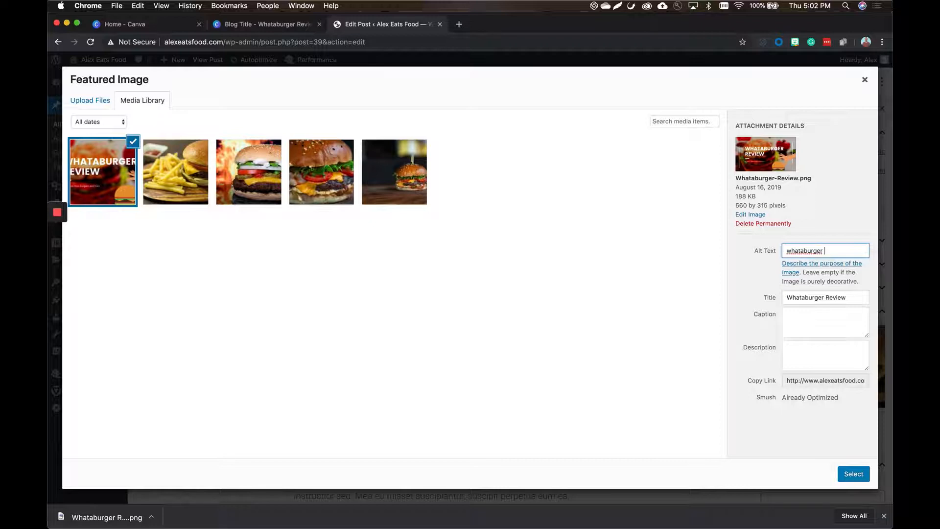
{"action": "left_click", "coordinate": [812, 315]}
{"action": "type", "text": "h"}
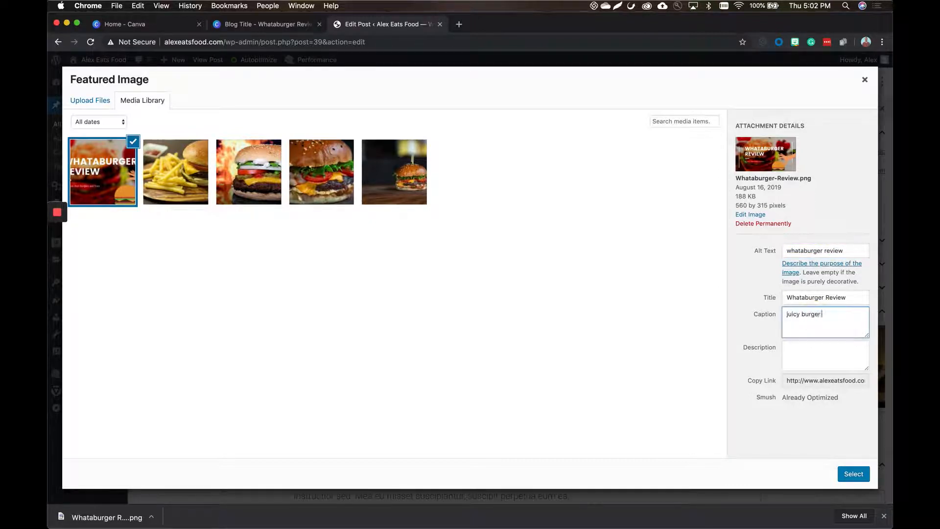
Set the uploaded banner as the post's featured image and update the post.
{"action": "left_click", "coordinate": [853, 474]}
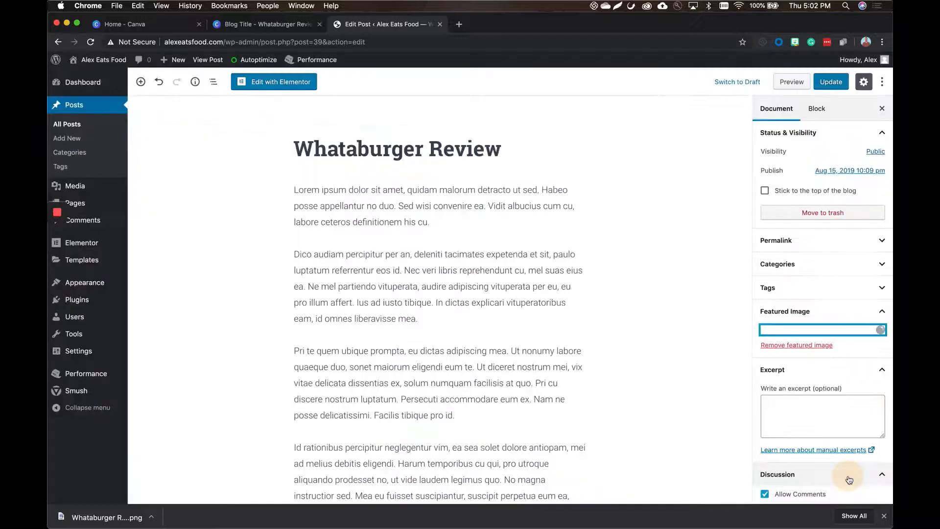
{"action": "left_click", "coordinate": [840, 88]}
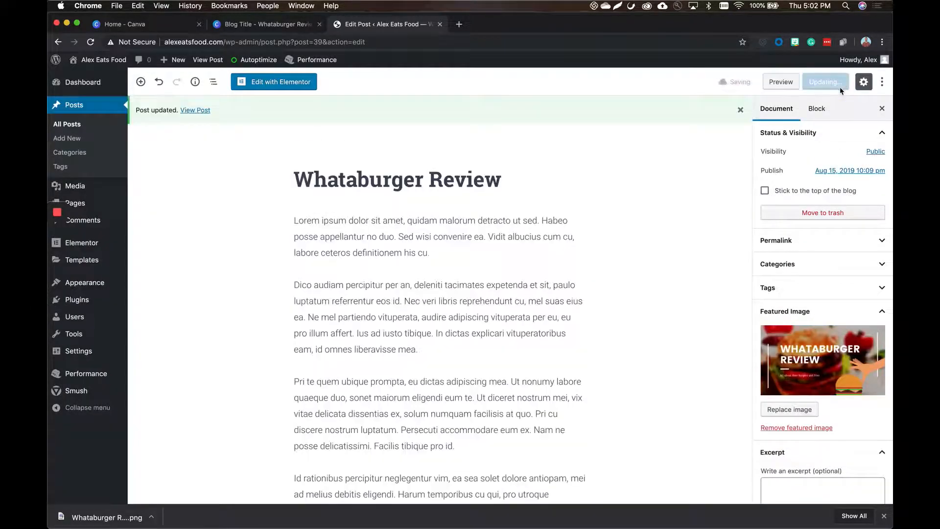
Open the live Alex Eats Food site to view the updated blog.
{"action": "left_click", "coordinate": [104, 63]}
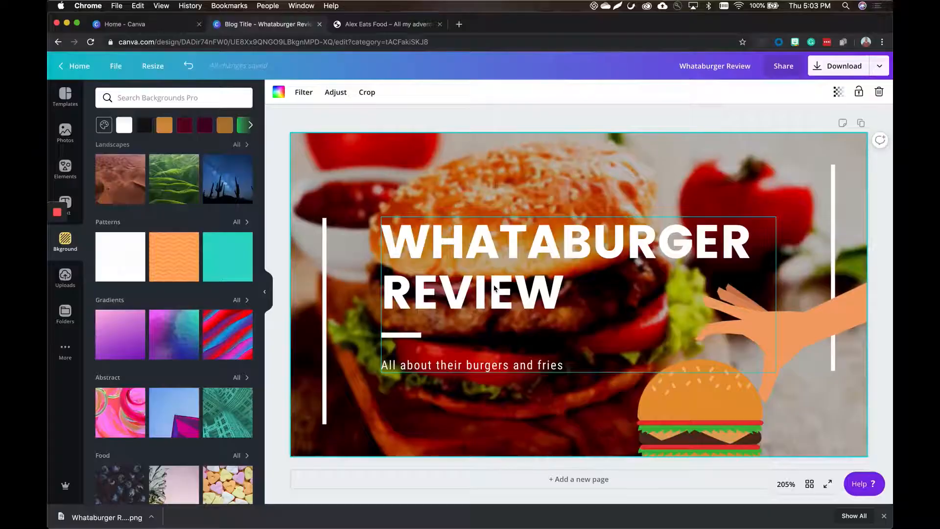
Switch to Canva, make an Instagram Post-size copy of the Whataburger Review design and lower the hand-and-burger illustration to the canvas's bottom edge.
{"action": "left_click", "coordinate": [140, 68]}
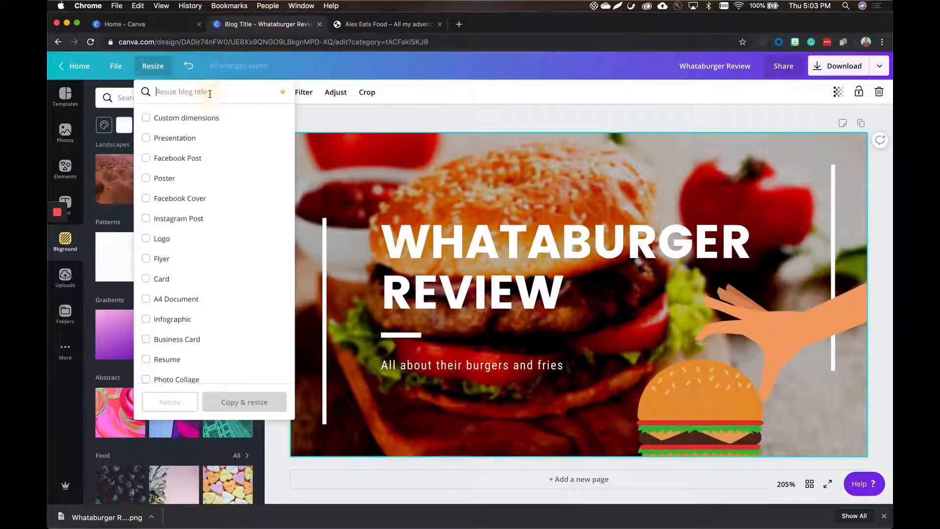
{"action": "type", "text": "instagr"}
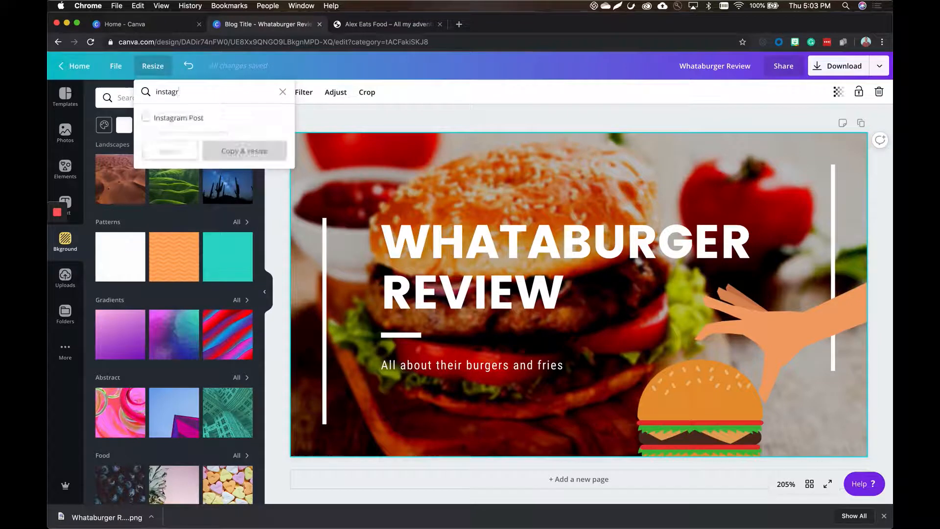
{"action": "left_click", "coordinate": [170, 118]}
{"action": "left_click", "coordinate": [255, 146]}
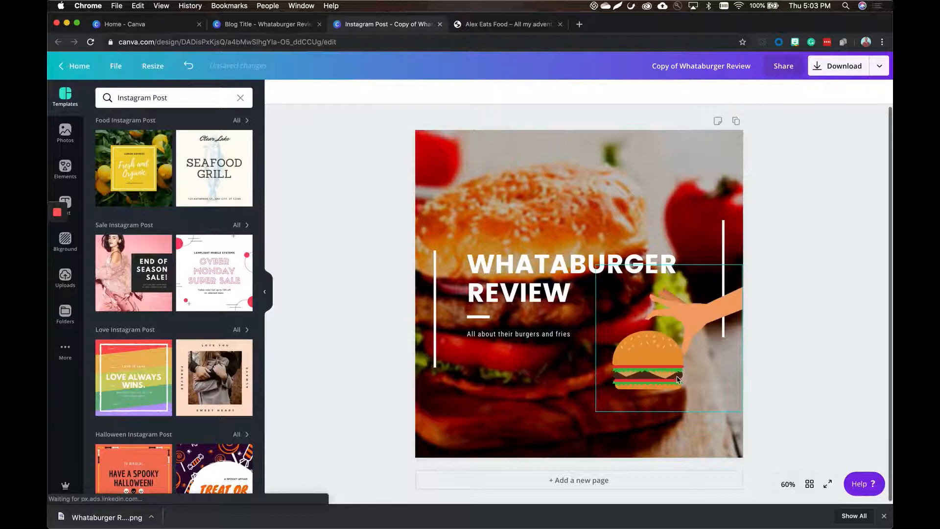
{"action": "left_click_drag", "start_coordinate": [662, 354], "coordinate": [662, 407]}
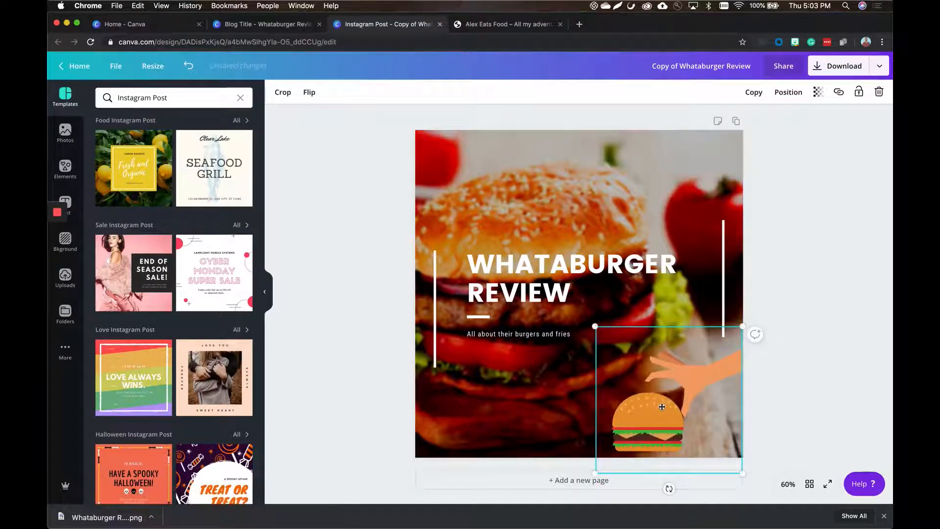
{"action": "left_click", "coordinate": [807, 255]}
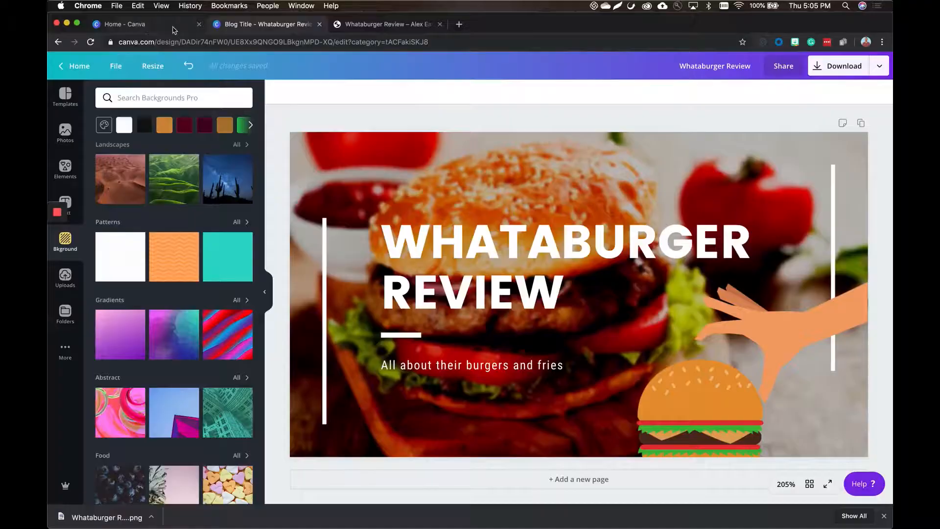
From the Canva home page, search the design types for "ad" and create a blank Medium Rectangle Ad design.
{"action": "left_click", "coordinate": [172, 29]}
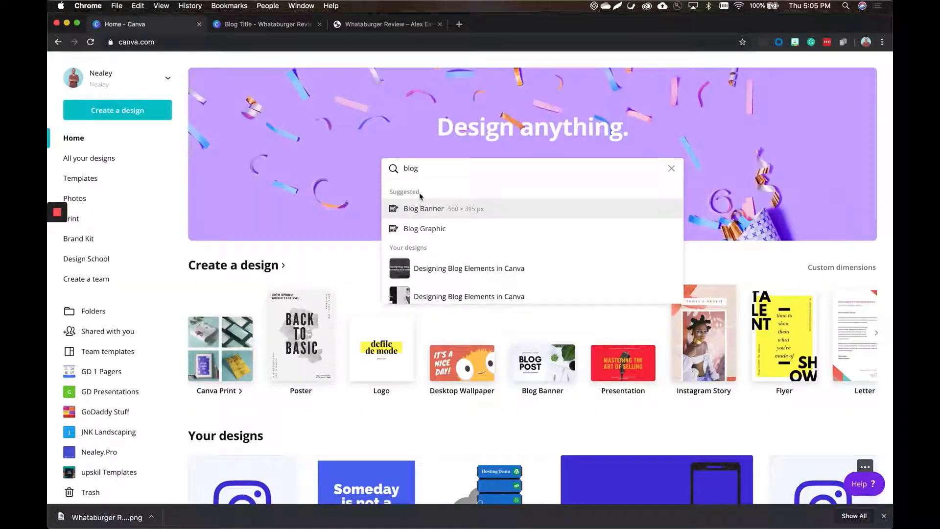
{"action": "key", "text": "BackSpace"}
{"action": "key", "text": "BackSpace"}
{"action": "key", "text": "BackSpace"}
{"action": "key", "text": "BackSpace"}
{"action": "type", "text": "ad"}
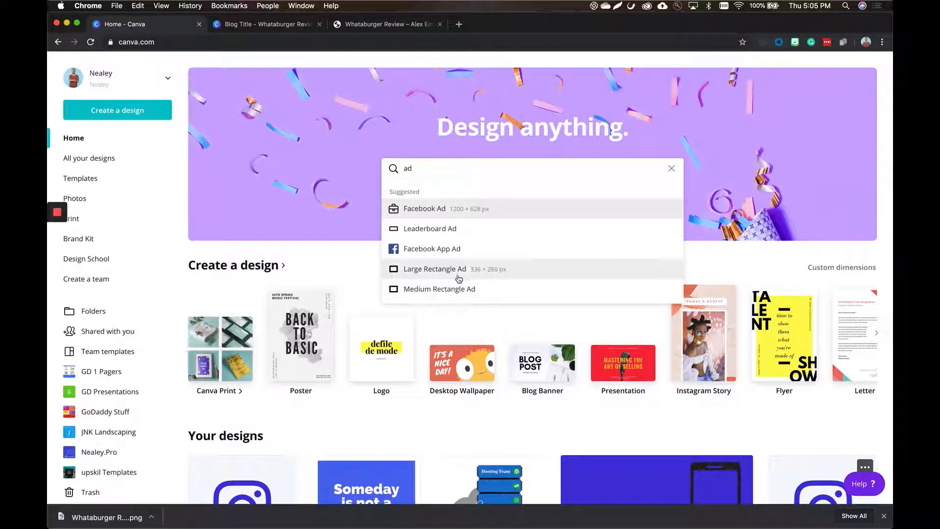
{"action": "left_click", "coordinate": [487, 293]}
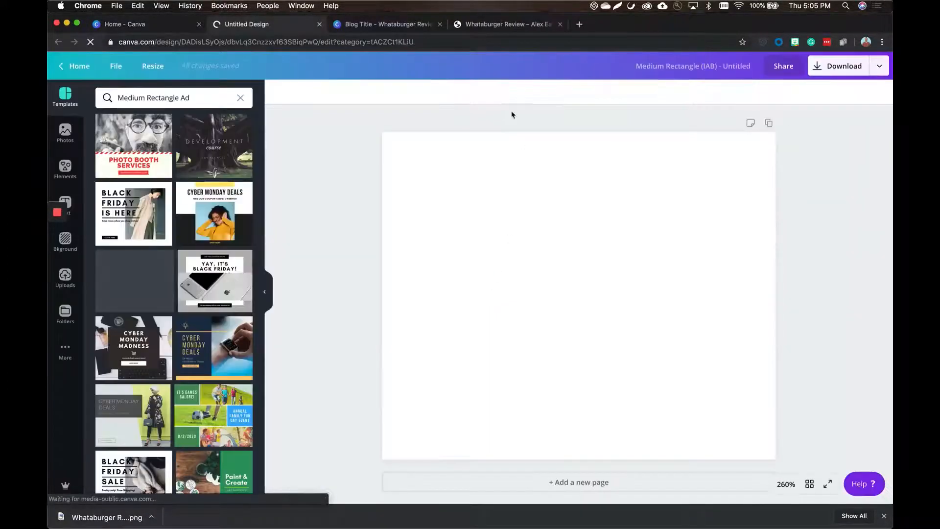
{"action": "scroll", "coordinate": [154, 408], "scroll_direction": "down", "scroll_amount": 20}
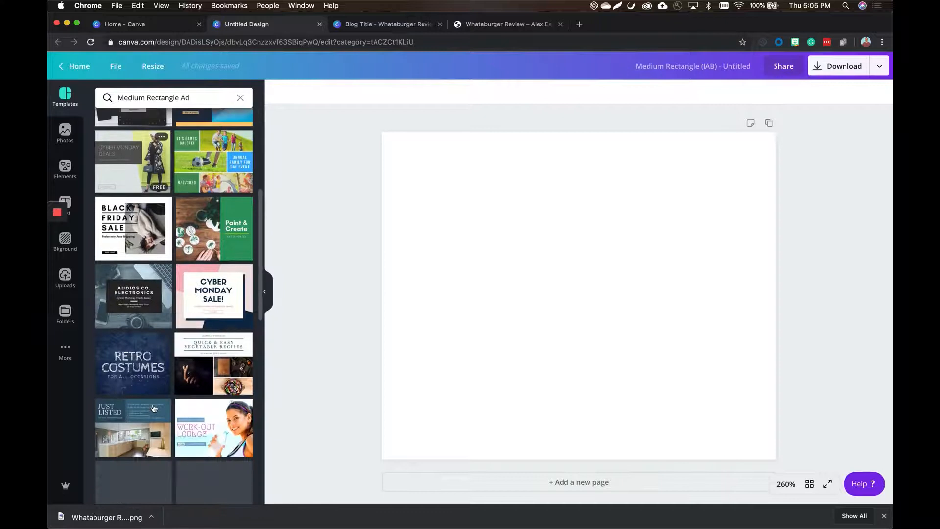
{"action": "scroll", "coordinate": [153, 407], "scroll_direction": "down", "scroll_amount": 5}
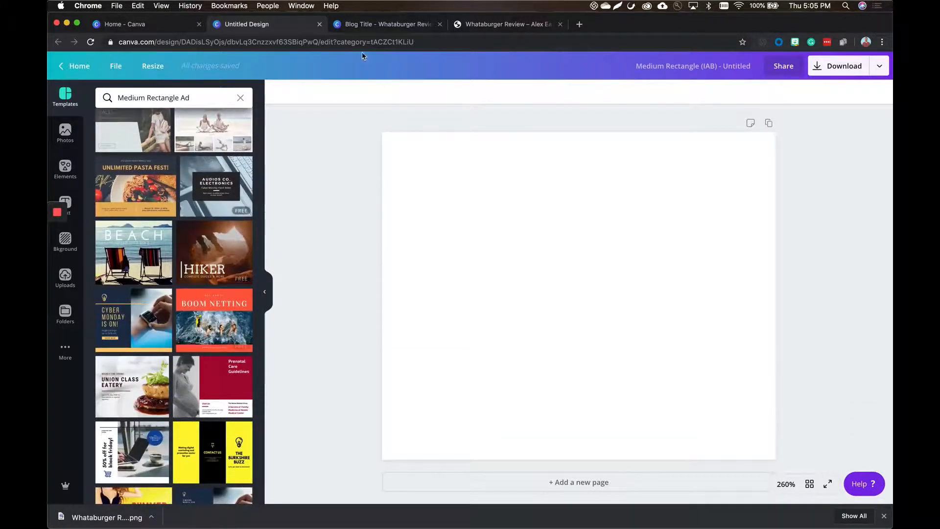
{"action": "left_click", "coordinate": [371, 25]}
{"action": "left_click", "coordinate": [257, 27]}
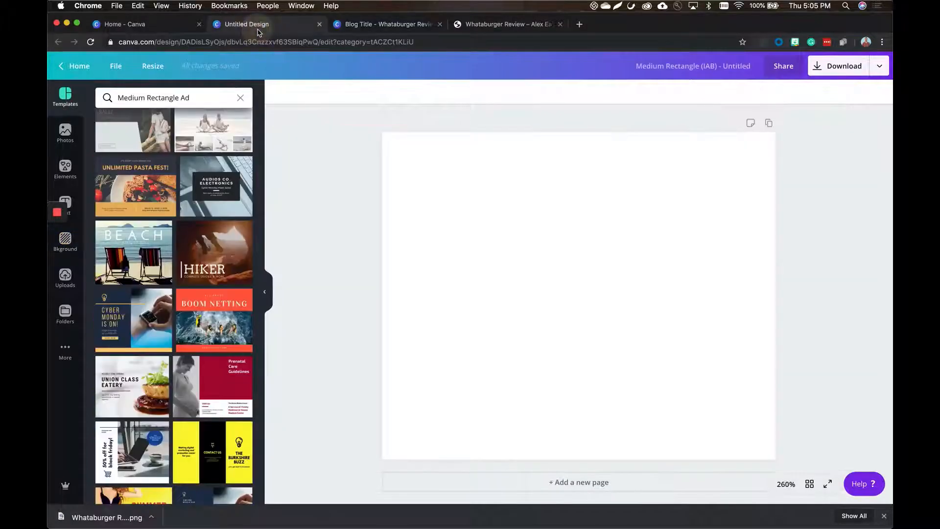
Add a single-image grid that fills the entire Medium Rectangle Ad canvas.
{"action": "left_click", "coordinate": [65, 167]}
{"action": "left_click_drag", "start_coordinate": [123, 220], "coordinate": [428, 151]}
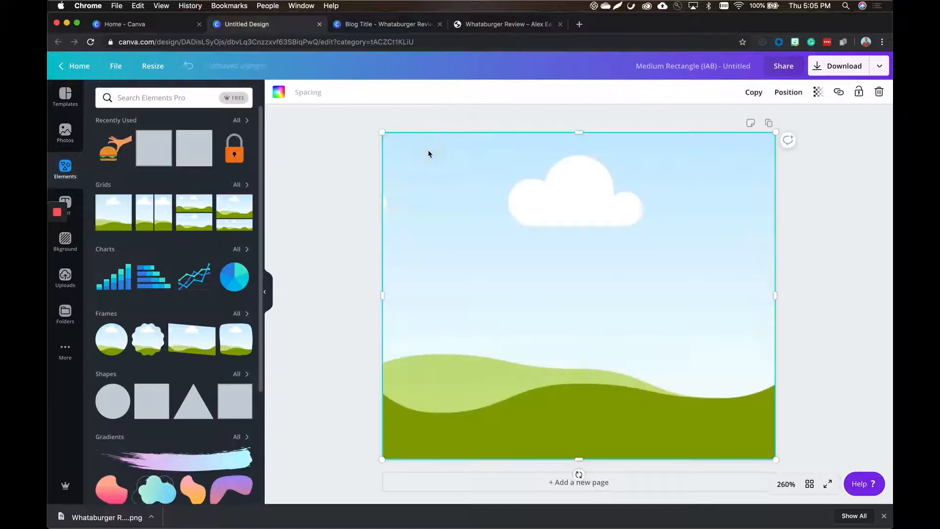
{"action": "left_click", "coordinate": [311, 225]}
Search the photos for "taco" and fill the grid with the photo of tacos and limes on a blue wooden table.
{"action": "left_click", "coordinate": [63, 132]}
{"action": "left_click", "coordinate": [153, 97]}
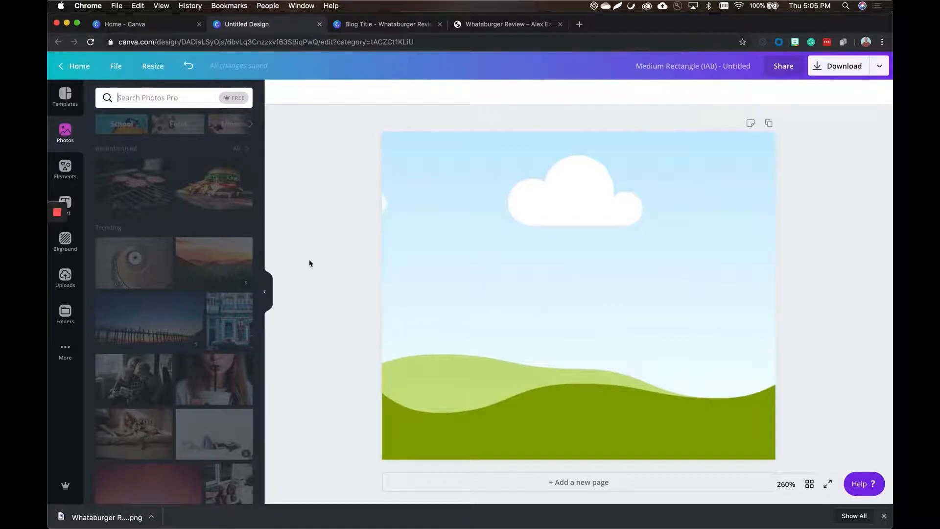
{"action": "left_click", "coordinate": [156, 100]}
{"action": "type", "text": "taco"}
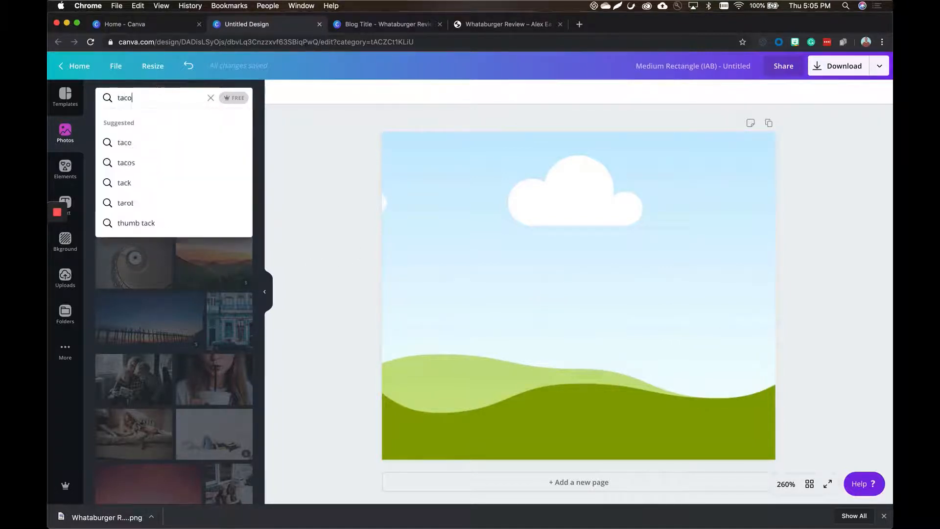
{"action": "key", "text": "Return"}
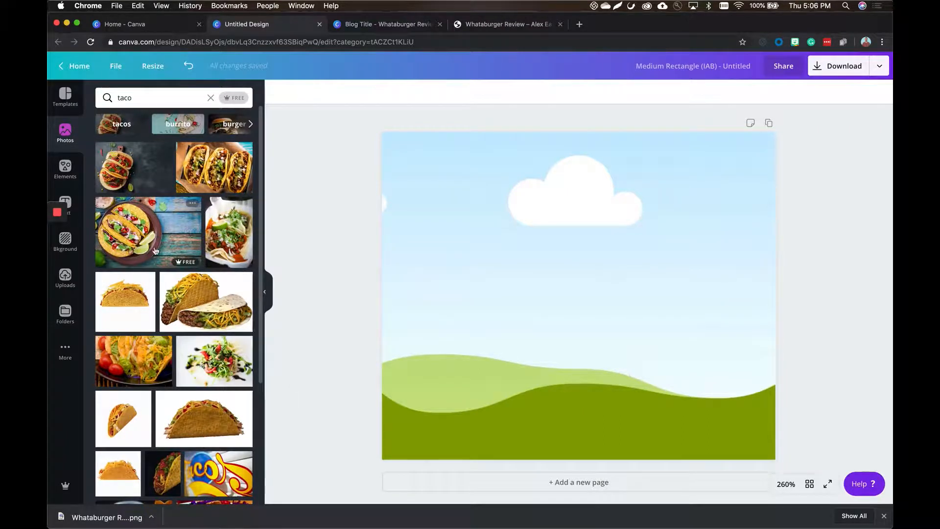
{"action": "left_click_drag", "start_coordinate": [146, 230], "coordinate": [465, 194]}
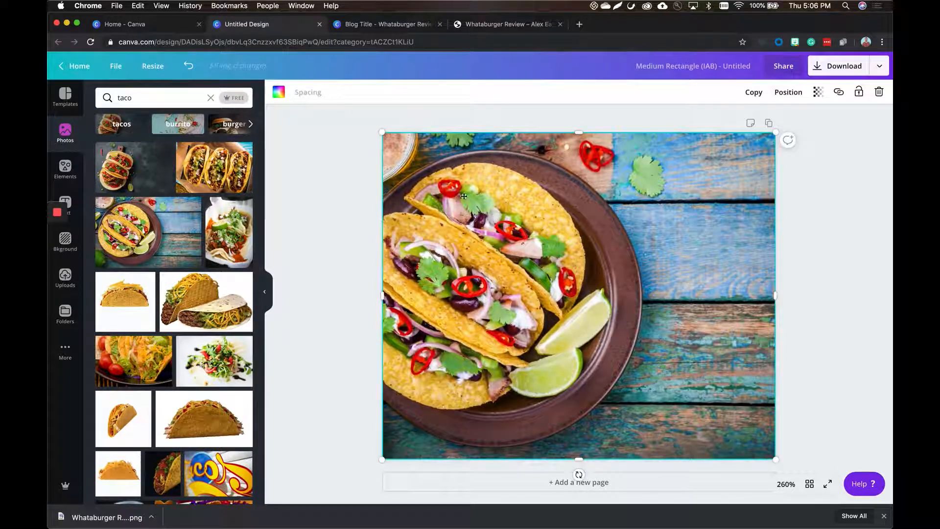
Darken the taco background photo by lowering its brightness.
{"action": "left_click", "coordinate": [302, 94]}
{"action": "left_click", "coordinate": [336, 93]}
{"action": "left_click_drag", "start_coordinate": [187, 119], "coordinate": [148, 120]}
{"action": "left_click", "coordinate": [349, 167]}
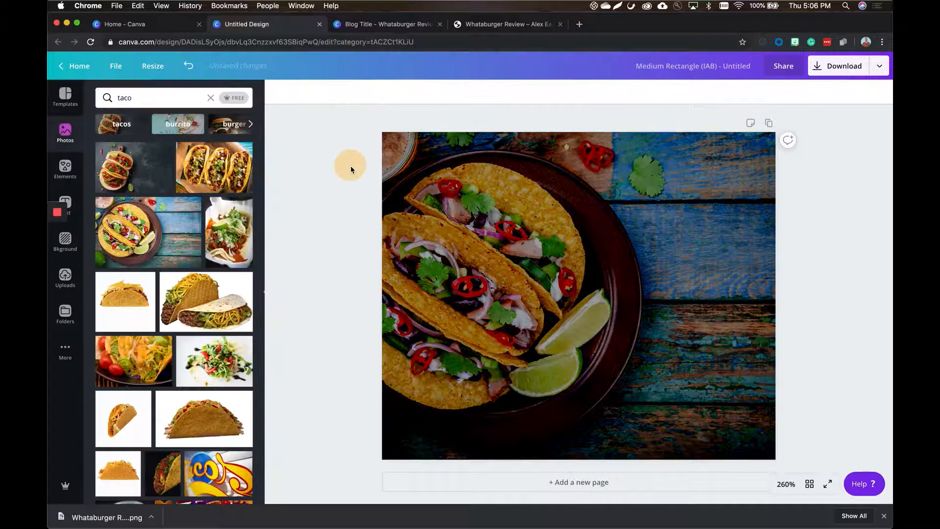
Add a heading reading "Taco Tuesday Recipes" and move it up so that it sits over the taco photo.
{"action": "left_click", "coordinate": [67, 201]}
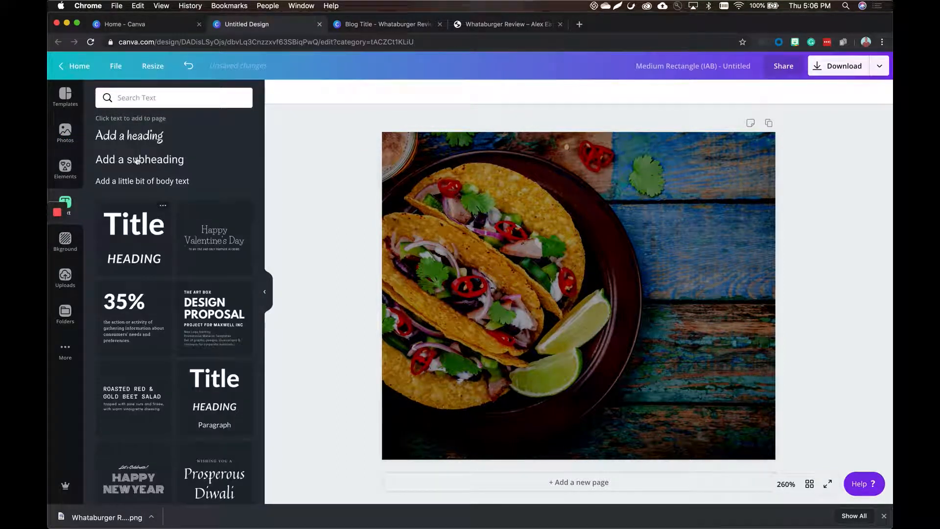
{"action": "left_click", "coordinate": [150, 137]}
{"action": "type", "text": "Taco Tuesda"}
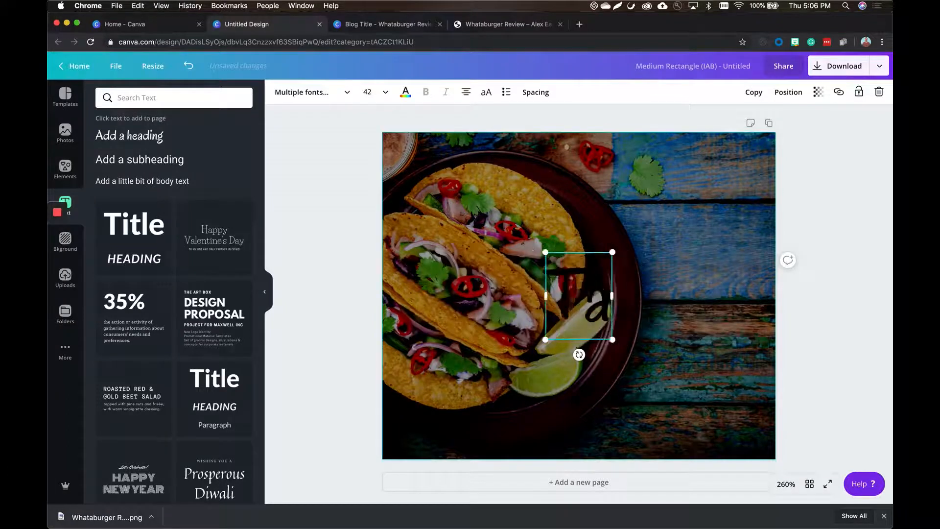
{"action": "type", "text": "y"}
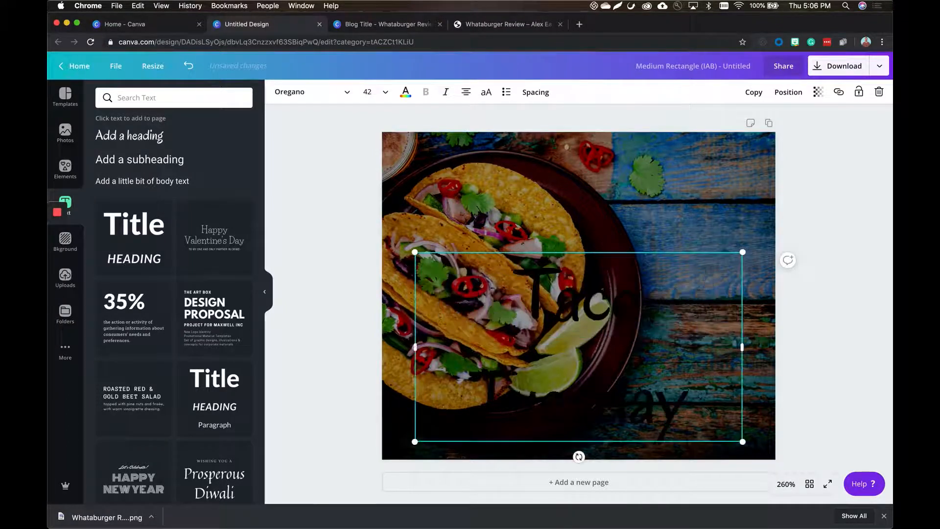
{"action": "type", "text": " Recipes"}
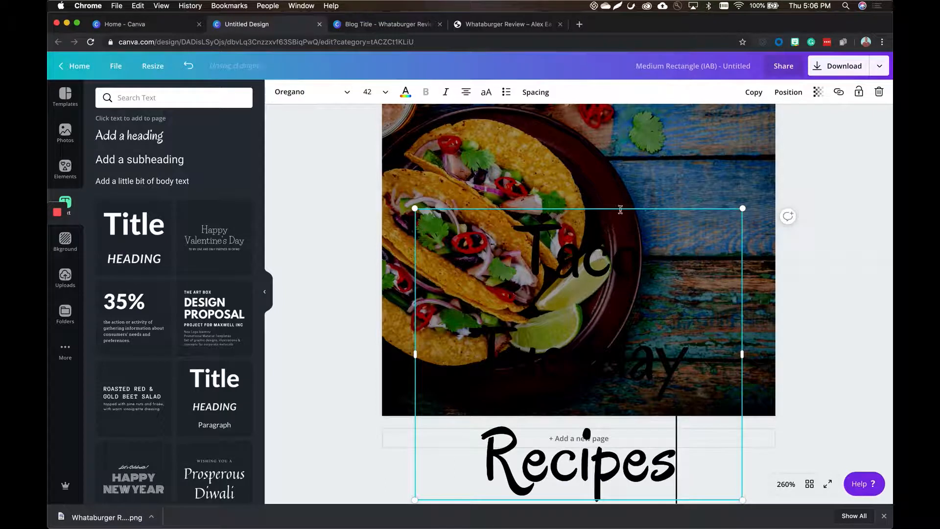
{"action": "left_click_drag", "start_coordinate": [620, 207], "coordinate": [615, 145]}
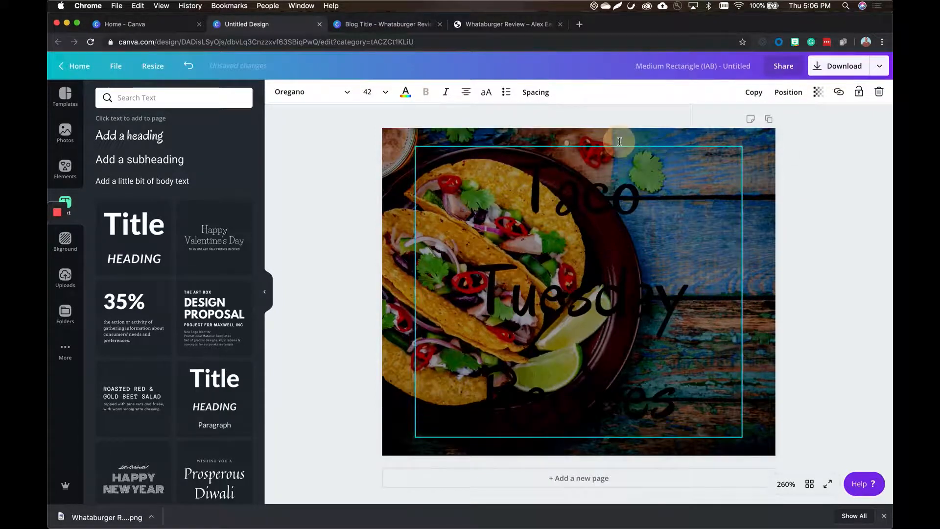
Set the font of the whole "Taco Tuesday Recipes" heading to Poppins Bold.
{"action": "left_click", "coordinate": [333, 94]}
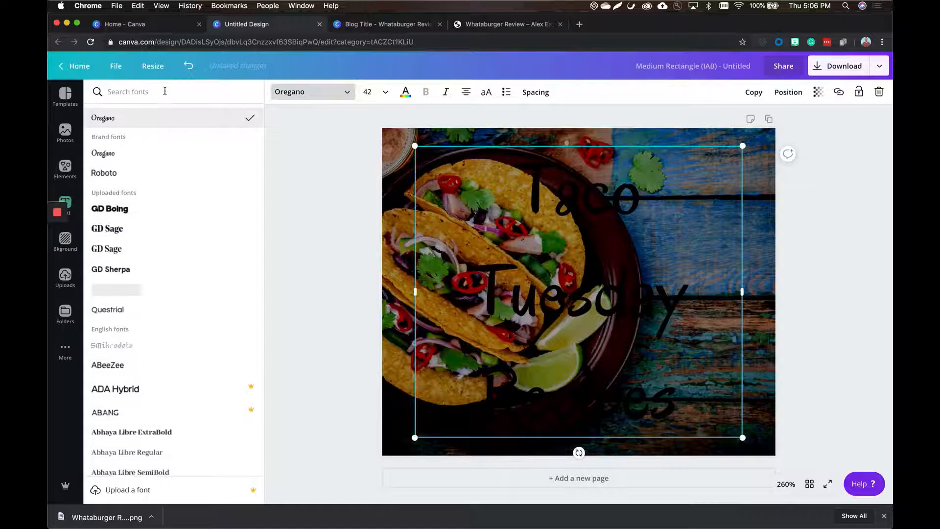
{"action": "type", "text": "popp"}
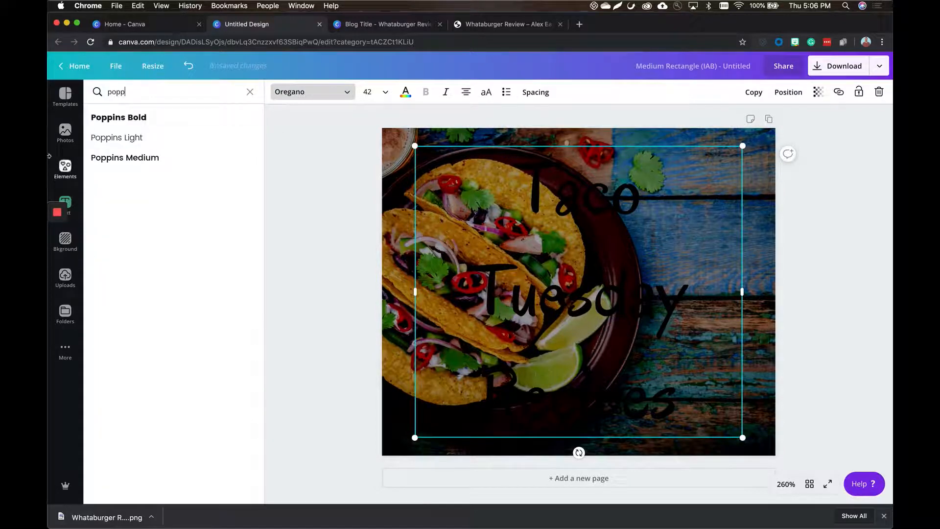
{"action": "left_click", "coordinate": [142, 119]}
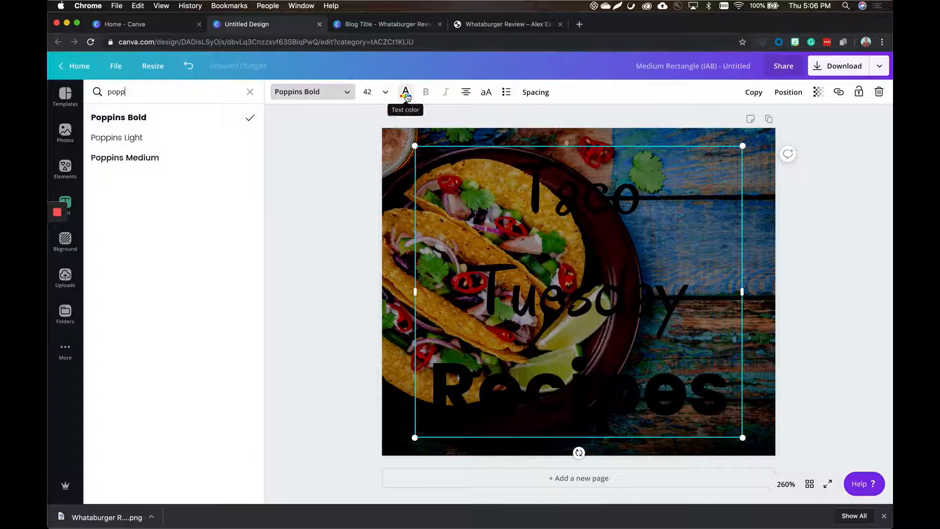
{"action": "left_click", "coordinate": [406, 95]}
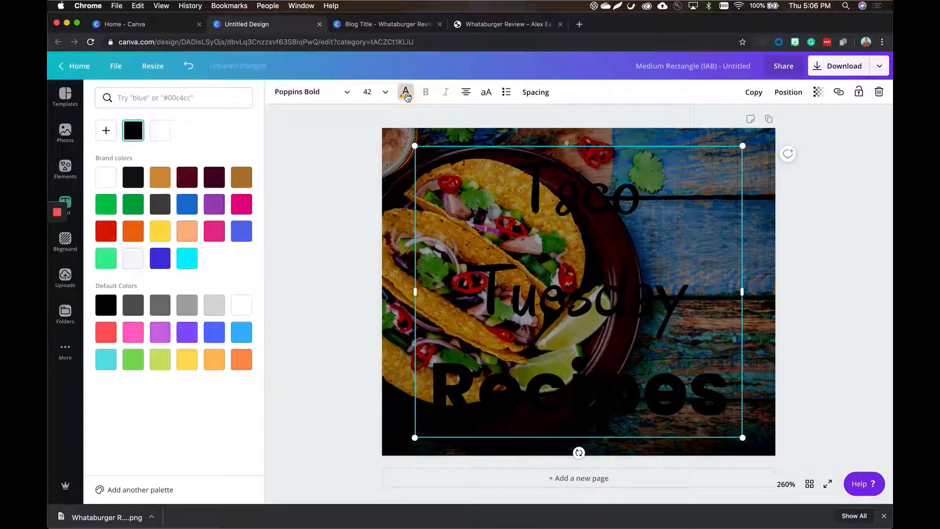
{"action": "left_click", "coordinate": [549, 216]}
{"action": "key", "text": "super+a"}
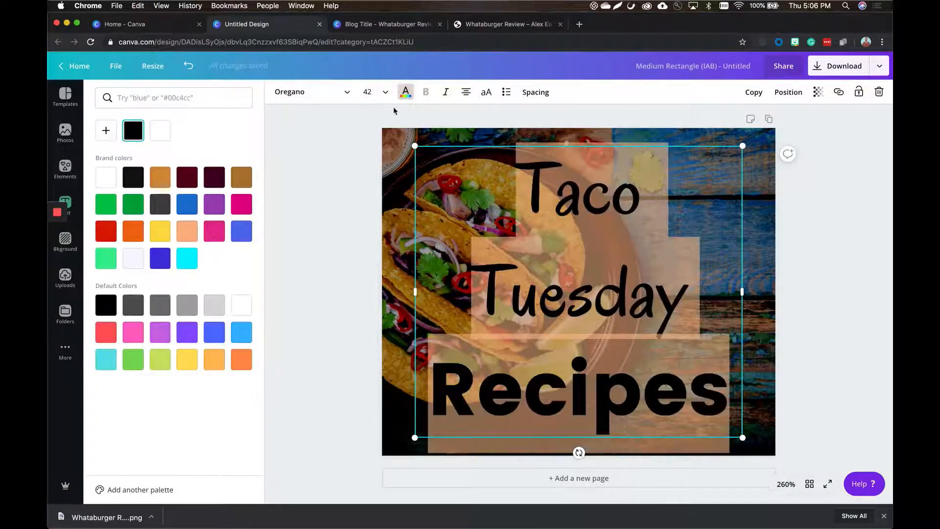
{"action": "left_click", "coordinate": [308, 92]}
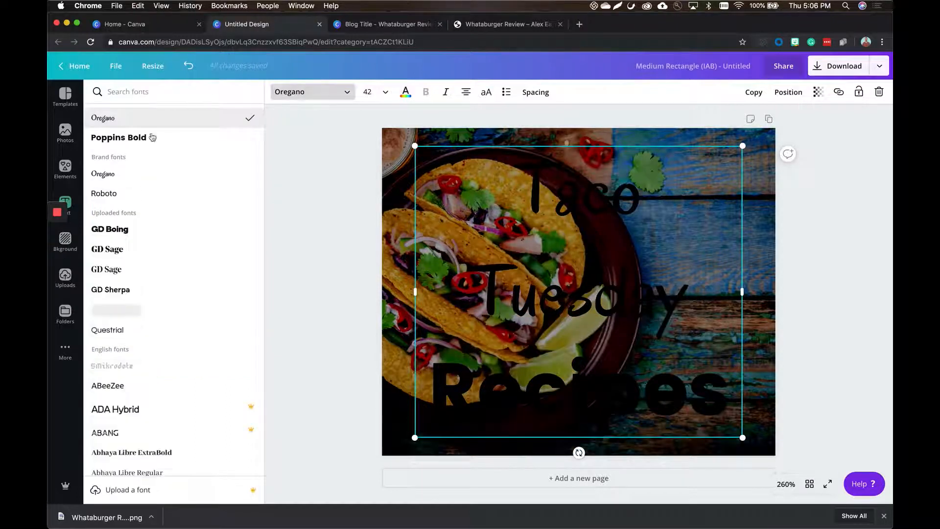
{"action": "left_click", "coordinate": [131, 139]}
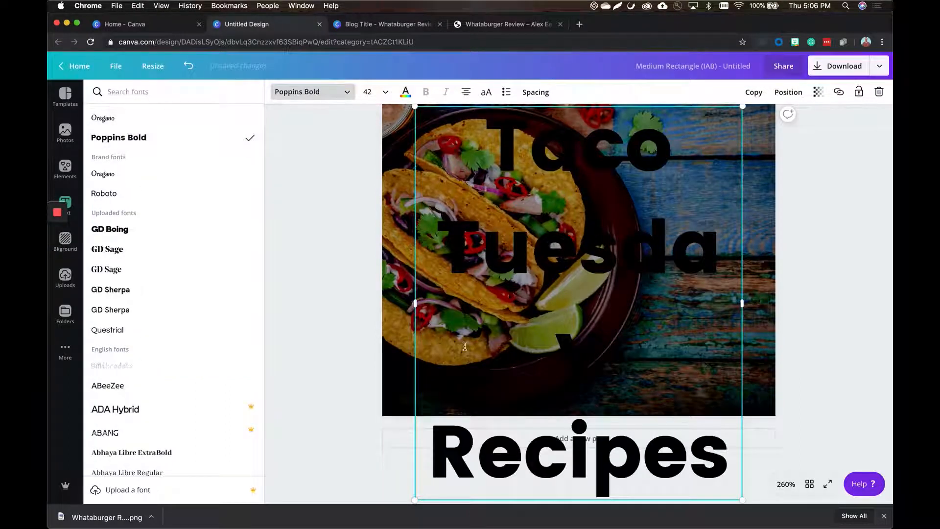
Make the "Taco Tuesday Recipes" heading white and set its font size to 32.
{"action": "left_click", "coordinate": [405, 92]}
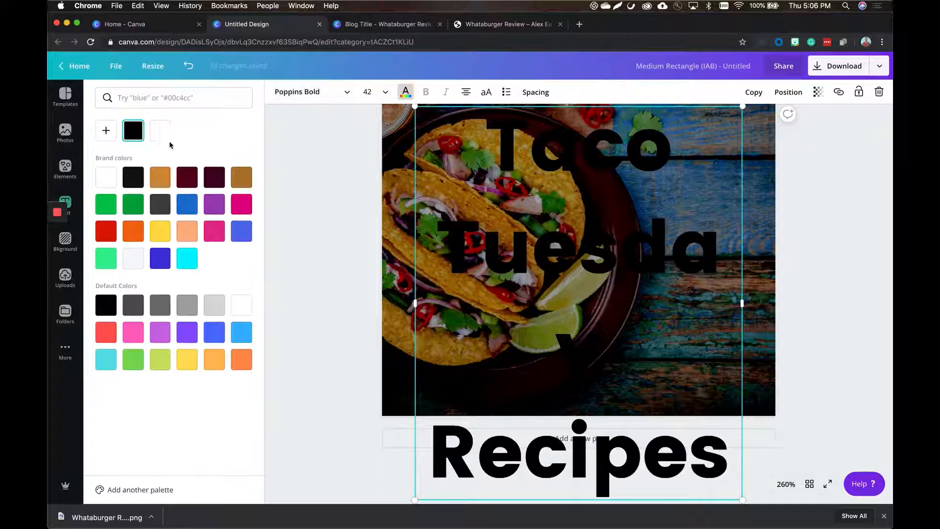
{"action": "left_click", "coordinate": [160, 131]}
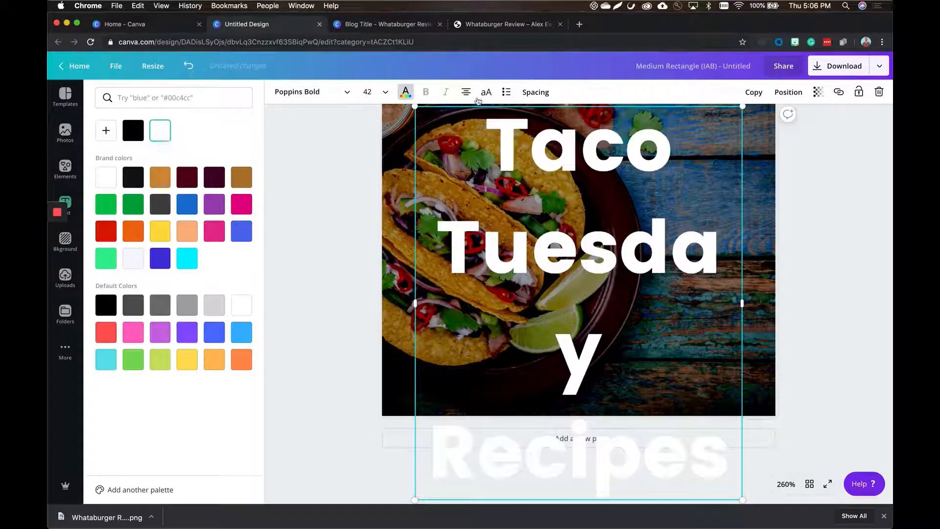
{"action": "left_click", "coordinate": [374, 90]}
{"action": "left_click", "coordinate": [377, 199]}
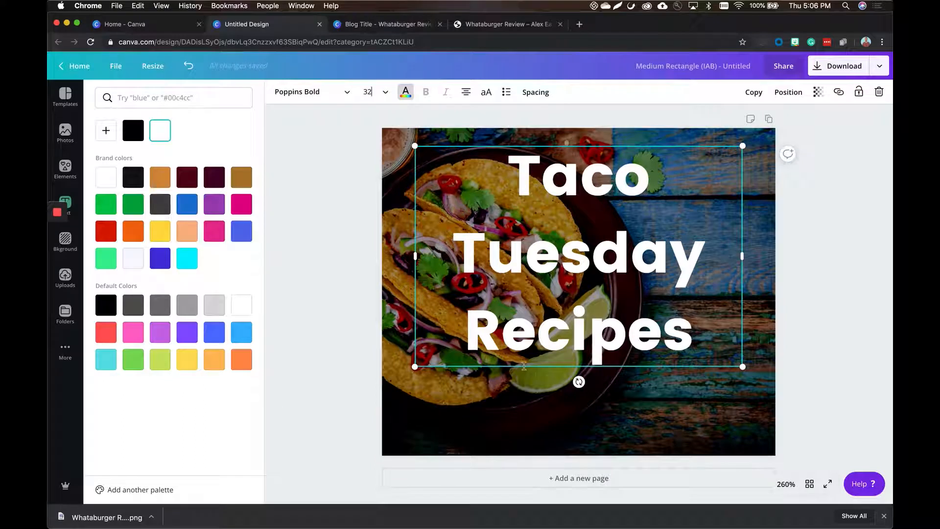
Move the heading down towards the middle of the ad and reduce its line height to 0.96.
{"action": "left_click_drag", "start_coordinate": [536, 368], "coordinate": [536, 398]}
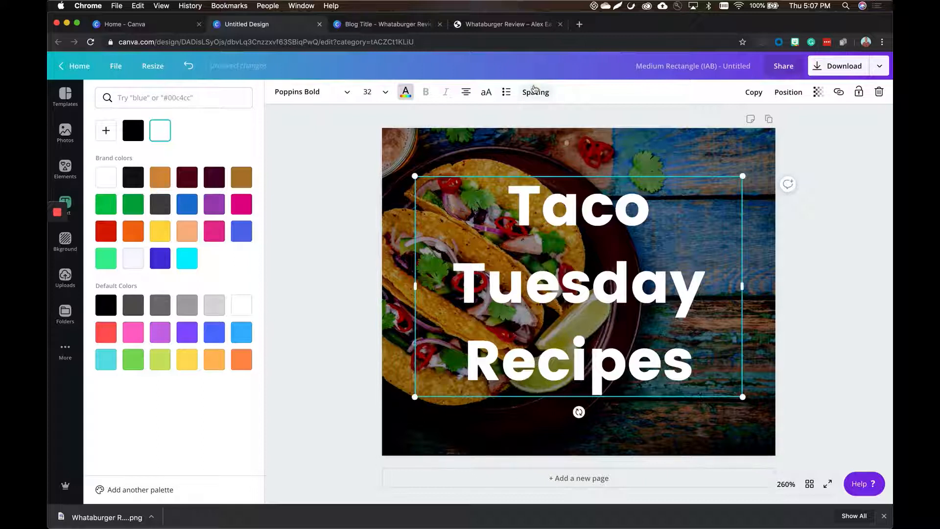
{"action": "left_click", "coordinate": [535, 92]}
{"action": "left_click_drag", "start_coordinate": [614, 146], "coordinate": [592, 151]}
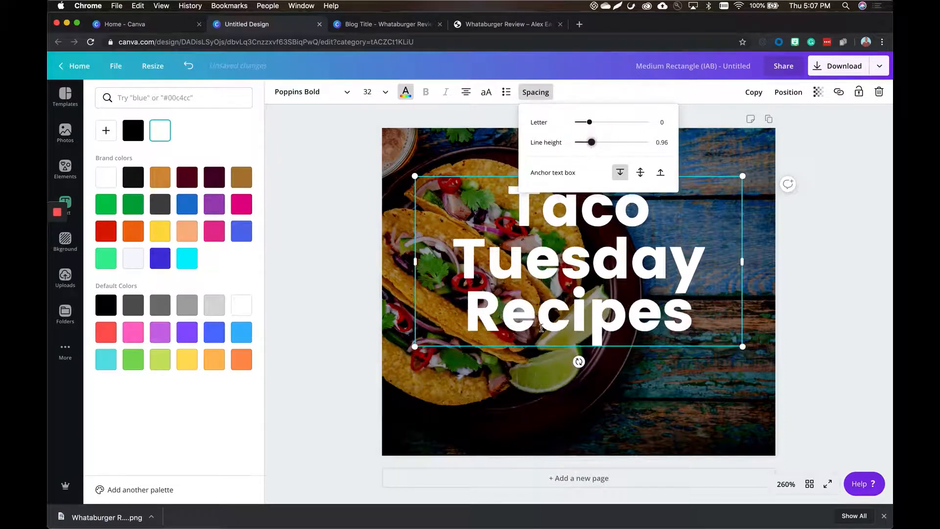
Move the heading down to the middle of the ad and check the vertical lines in the Whataburger Review design for reference.
{"action": "left_click_drag", "start_coordinate": [559, 351], "coordinate": [560, 372]}
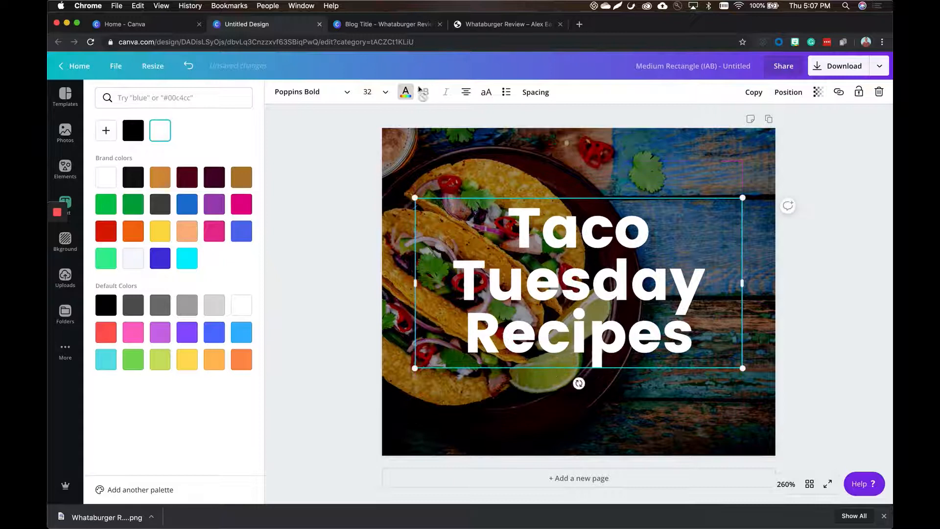
{"action": "left_click", "coordinate": [398, 24]}
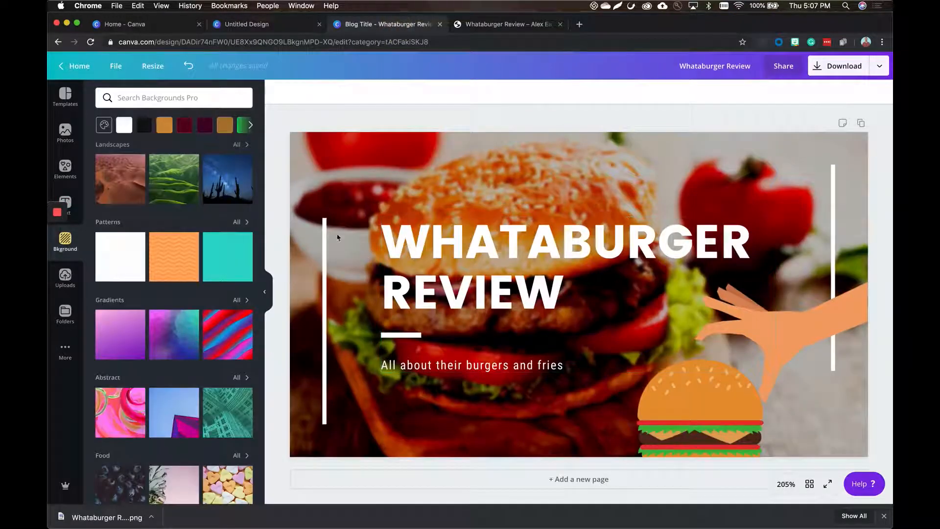
{"action": "left_click", "coordinate": [324, 222]}
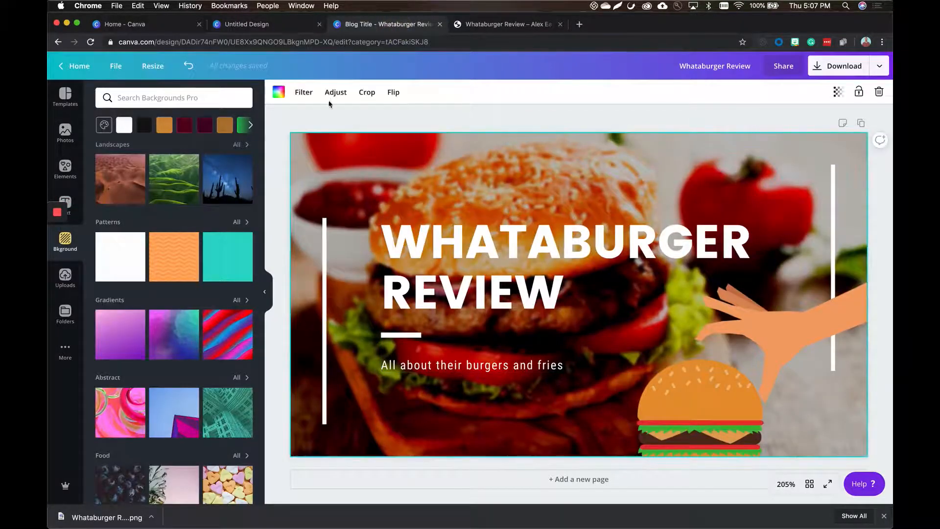
{"action": "left_click", "coordinate": [257, 24]}
{"action": "left_click", "coordinate": [342, 164]}
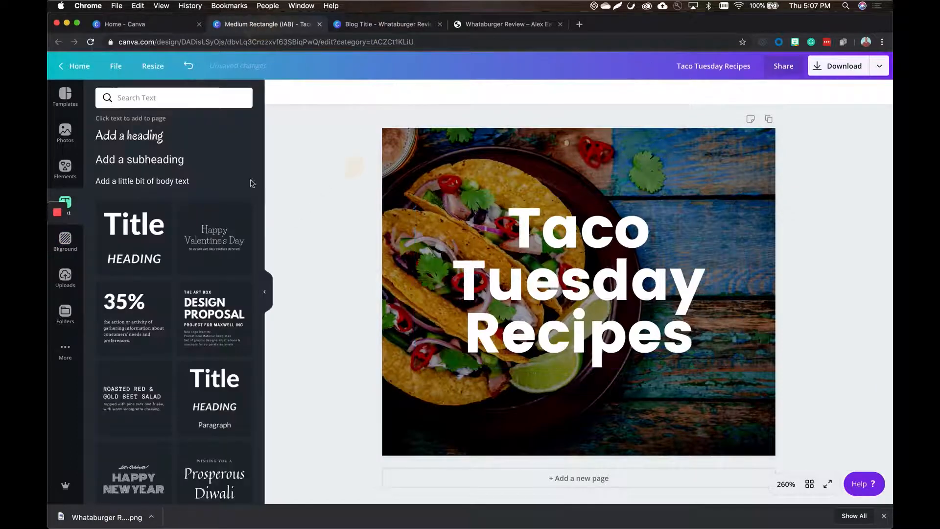
Add a solid line element to the Taco Tuesday ad and colour it white.
{"action": "left_click", "coordinate": [65, 168]}
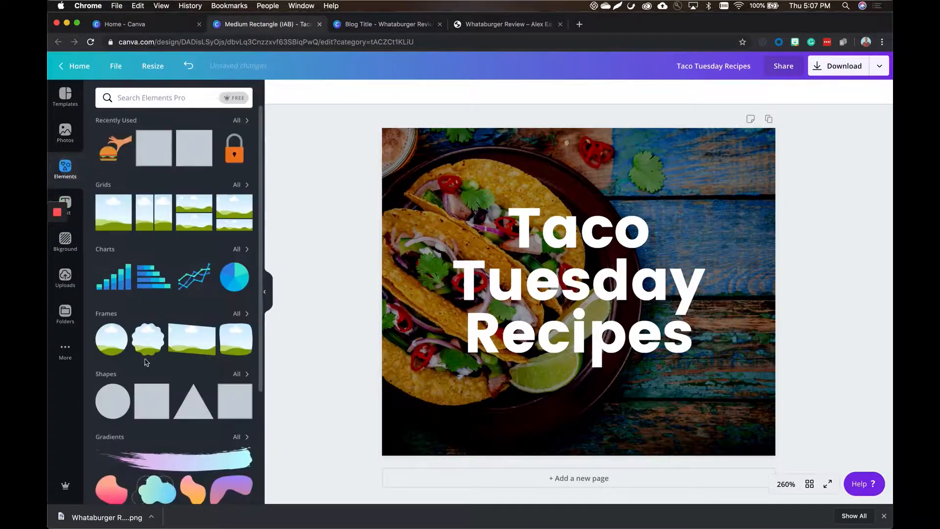
{"action": "left_click", "coordinate": [238, 374]}
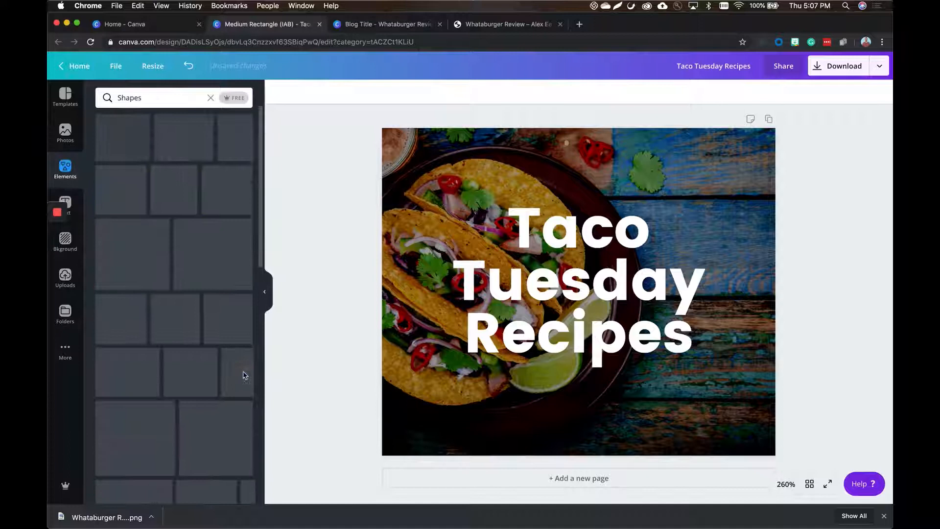
{"action": "scroll", "coordinate": [204, 297], "scroll_direction": "down", "scroll_amount": 5}
{"action": "scroll", "coordinate": [203, 297], "scroll_direction": "up", "scroll_amount": 5}
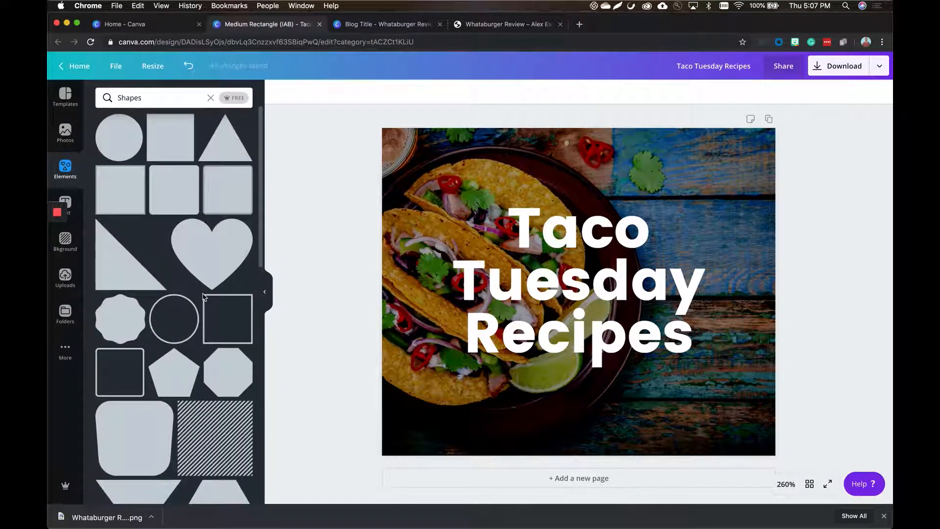
{"action": "left_click", "coordinate": [211, 97]}
{"action": "left_click", "coordinate": [175, 375]}
{"action": "scroll", "coordinate": [173, 376], "scroll_direction": "down", "scroll_amount": 6}
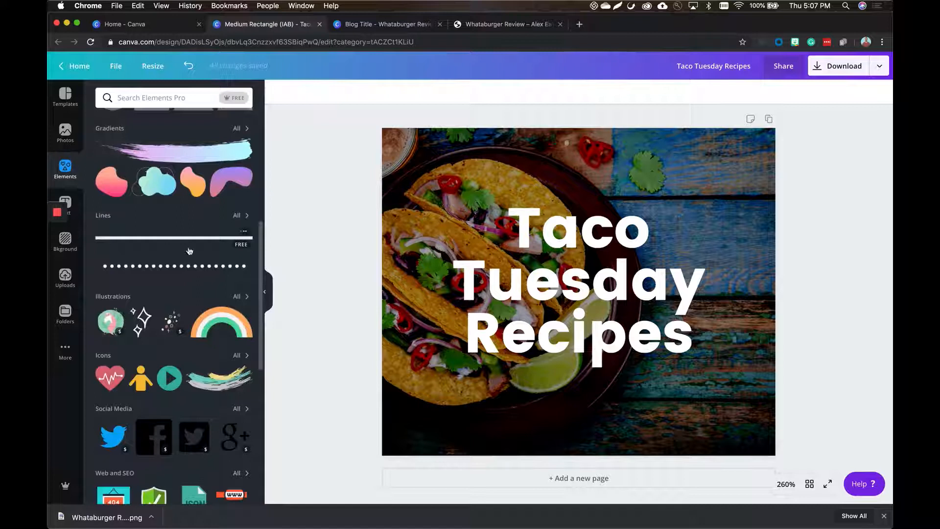
{"action": "scroll", "coordinate": [164, 278], "scroll_direction": "up", "scroll_amount": 2}
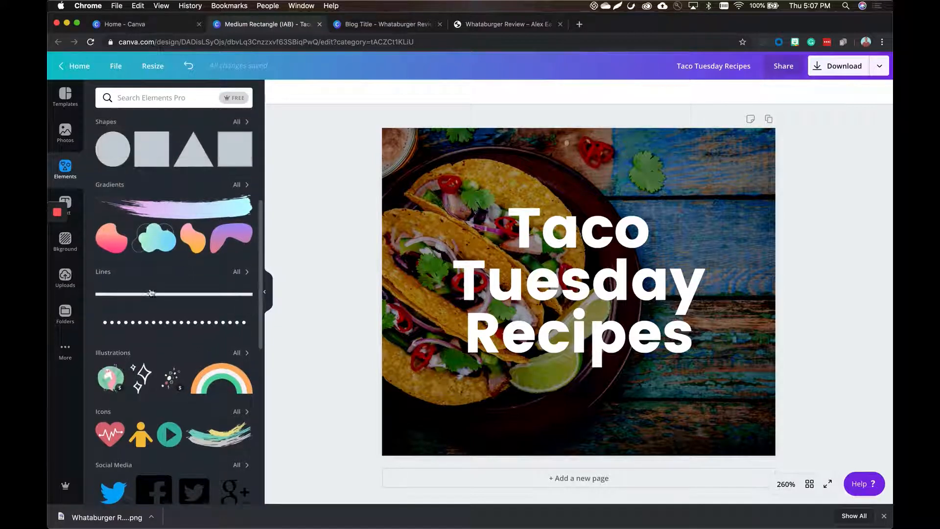
{"action": "left_click", "coordinate": [142, 295]}
{"action": "left_click", "coordinate": [278, 91]}
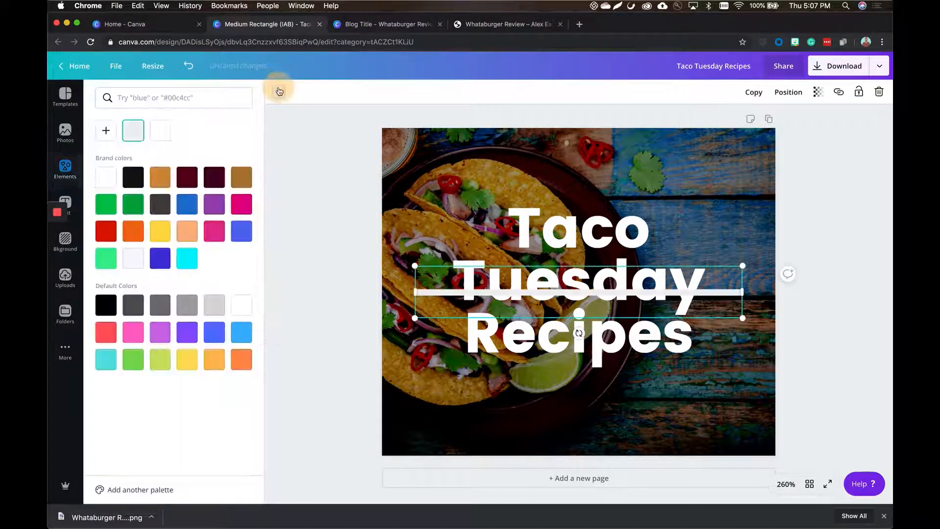
{"action": "left_click", "coordinate": [158, 129]}
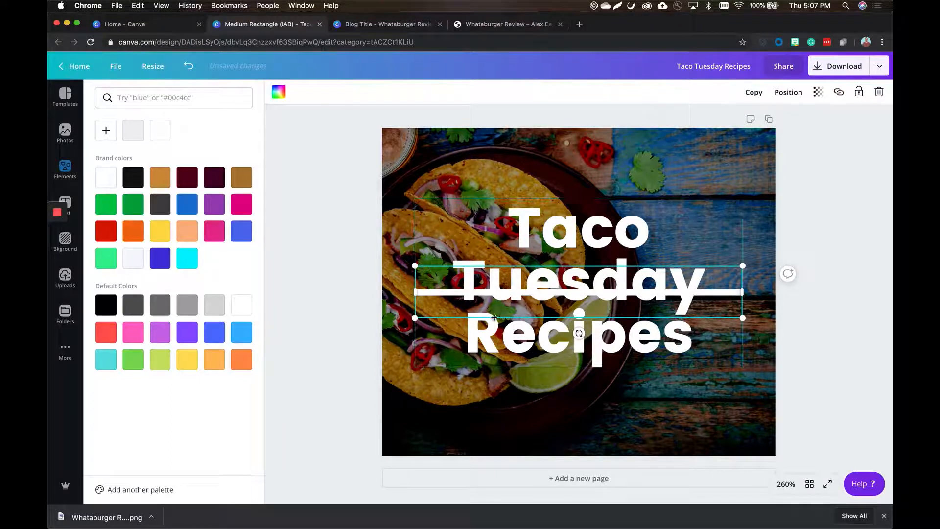
{"action": "left_click", "coordinate": [567, 300]}
{"action": "left_click", "coordinate": [567, 300]}
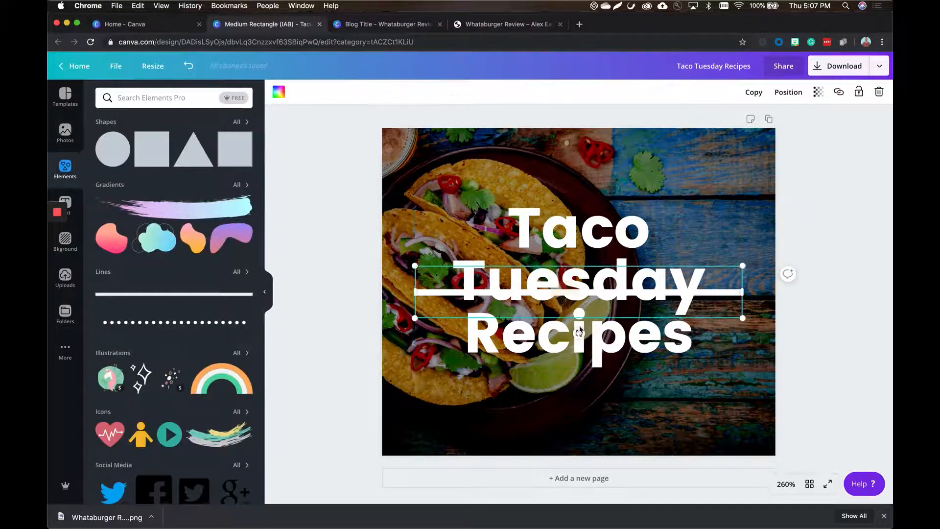
Rotate the white line to vertical, shorten it to the heading's height and place it just left of the heading.
{"action": "left_click_drag", "start_coordinate": [578, 334], "coordinate": [621, 292]}
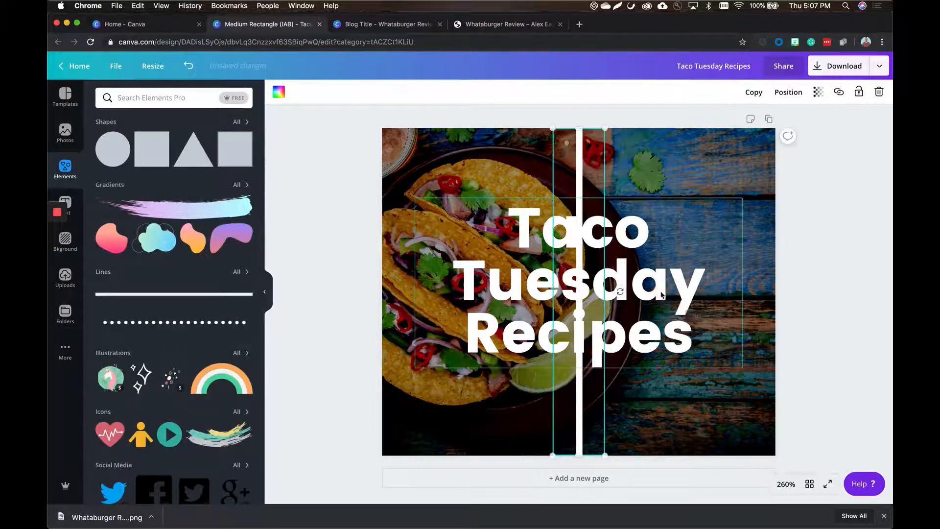
{"action": "left_click_drag", "start_coordinate": [579, 129], "coordinate": [579, 315]}
{"action": "left_click_drag", "start_coordinate": [585, 380], "coordinate": [434, 294]}
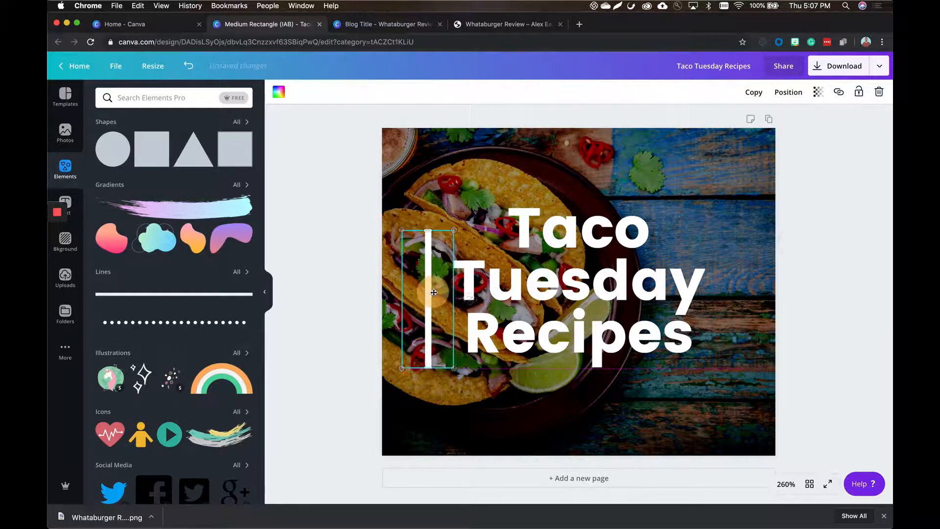
{"action": "left_click_drag", "start_coordinate": [428, 228], "coordinate": [428, 198]}
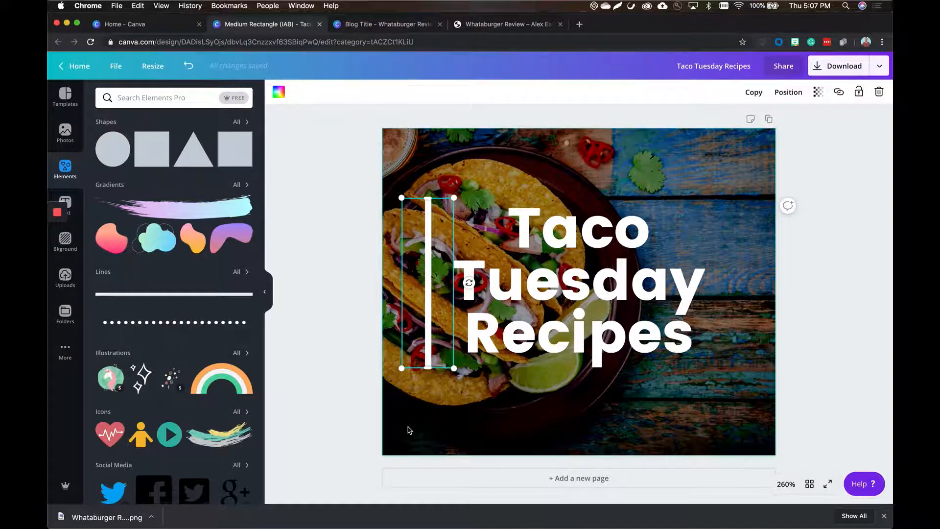
Duplicate the vertical white line and place the copy at the same height on the right side of the heading.
{"action": "key", "text": "super+d"}
{"action": "left_click_drag", "start_coordinate": [452, 316], "coordinate": [722, 288]}
{"action": "left_click", "coordinate": [688, 380]}
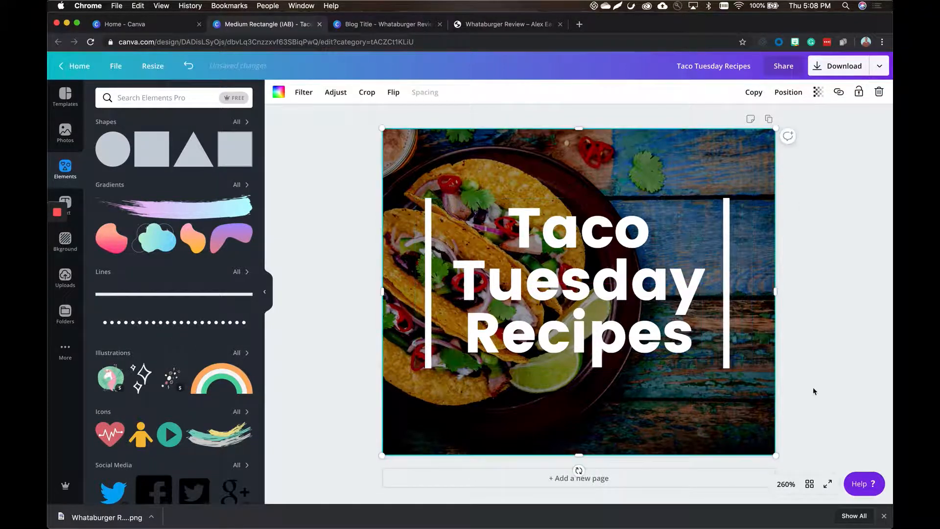
{"action": "left_click", "coordinate": [849, 390]}
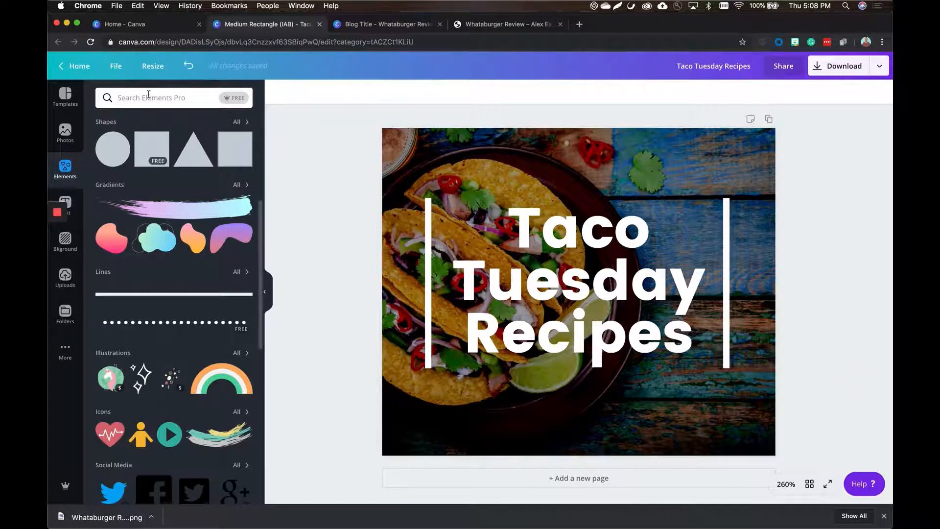
Add the two-taco illustration from an element search for "tacos", shrink it to about 71 × 71 and place it above the heading.
{"action": "left_click", "coordinate": [171, 100]}
{"action": "type", "text": "tacos"}
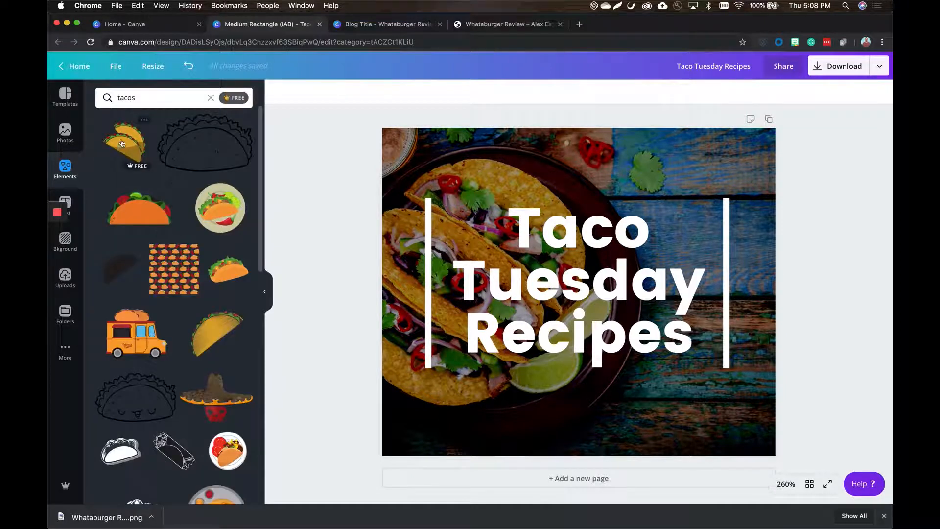
{"action": "left_click", "coordinate": [123, 143]}
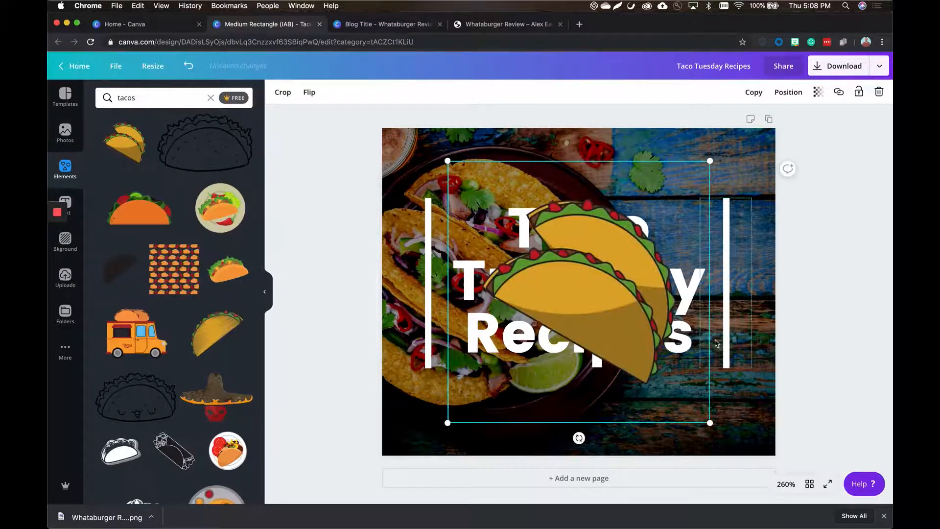
{"action": "left_click_drag", "start_coordinate": [712, 424], "coordinate": [539, 253]}
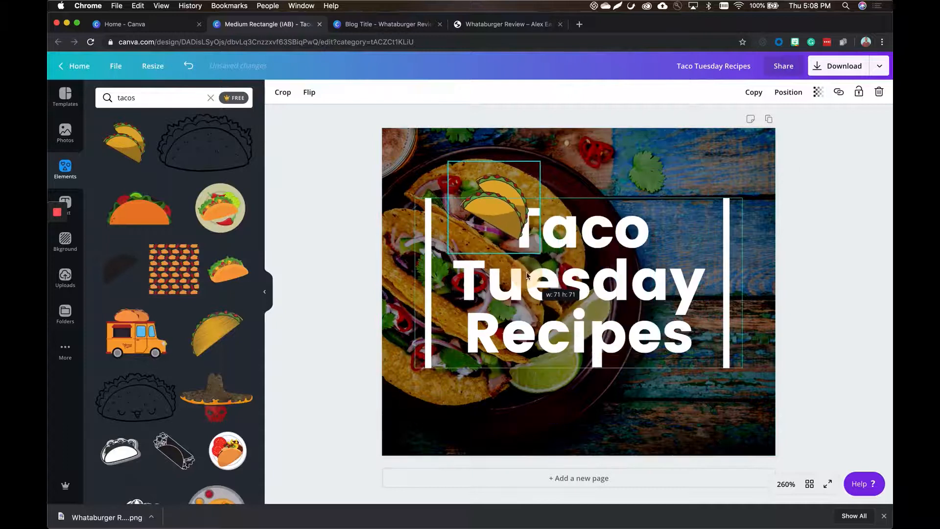
{"action": "left_click_drag", "start_coordinate": [495, 189], "coordinate": [569, 178]}
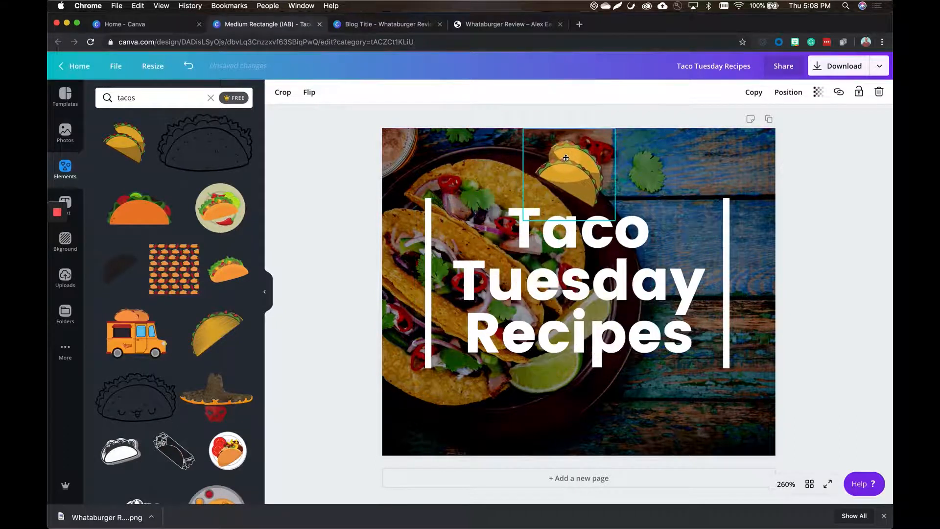
{"action": "left_click", "coordinate": [808, 195]}
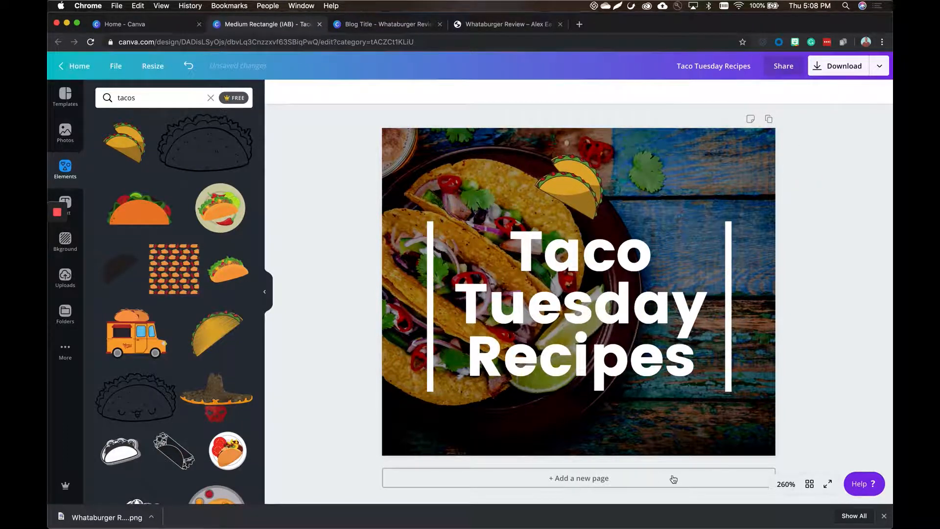
Download the Taco Tuesday Recipes ad as a PNG.
{"action": "left_click", "coordinate": [847, 65]}
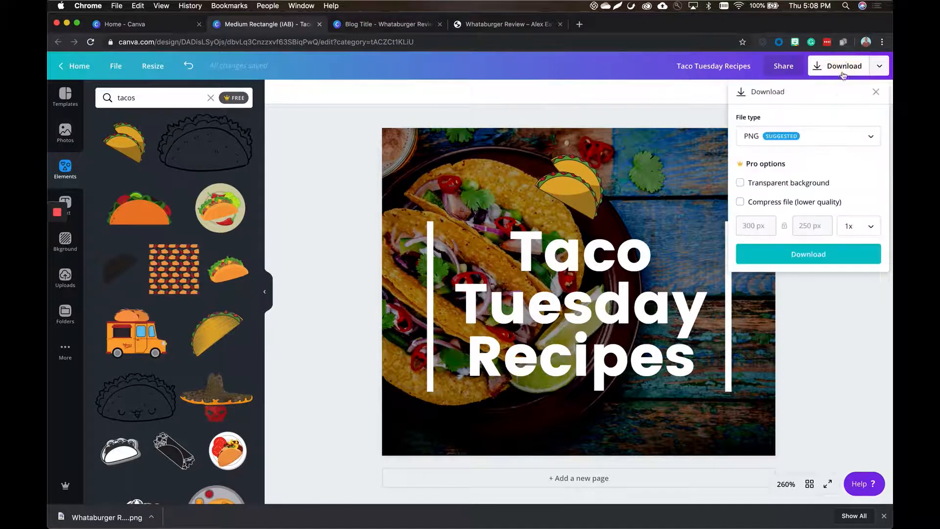
{"action": "left_click", "coordinate": [797, 252]}
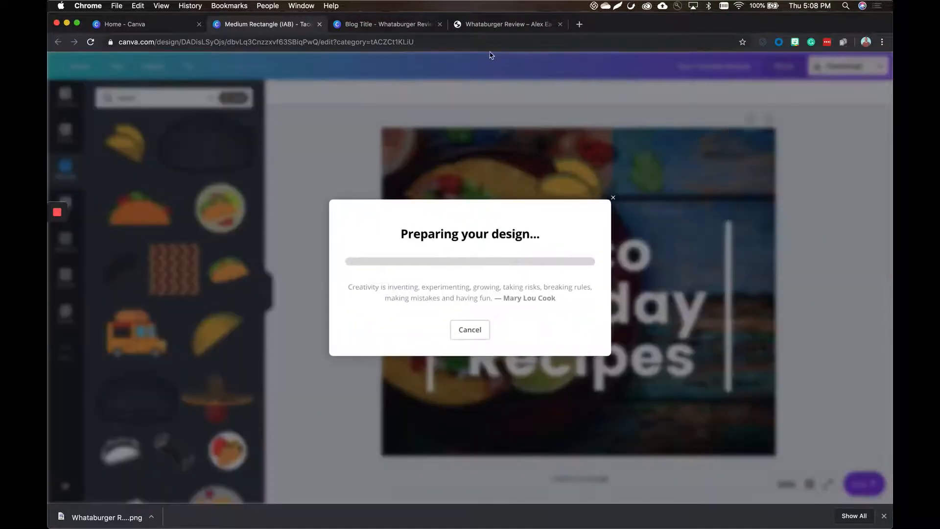
Switch to the Alex Eats Food WordPress site and open its Widgets page through the dashboard.
{"action": "left_click", "coordinate": [505, 25]}
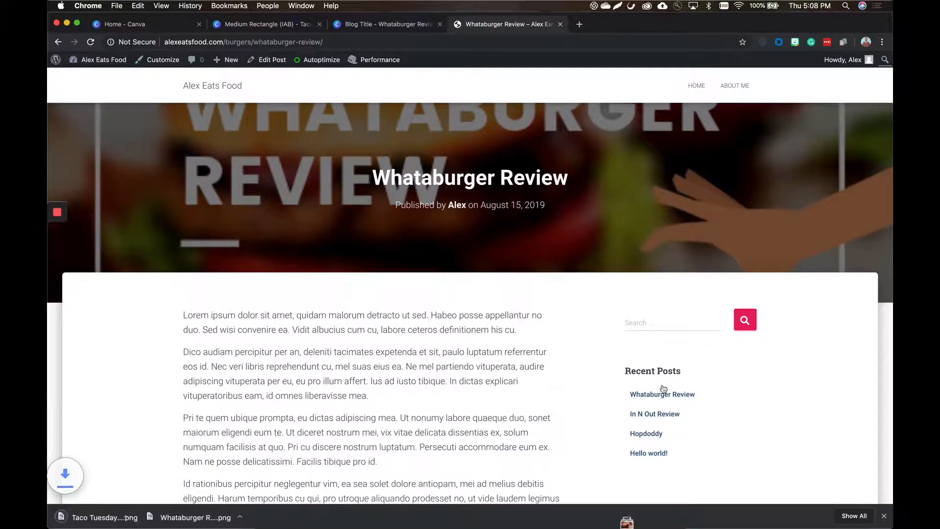
{"action": "left_click", "coordinate": [114, 64]}
{"action": "mouse_move", "coordinate": [87, 260]}
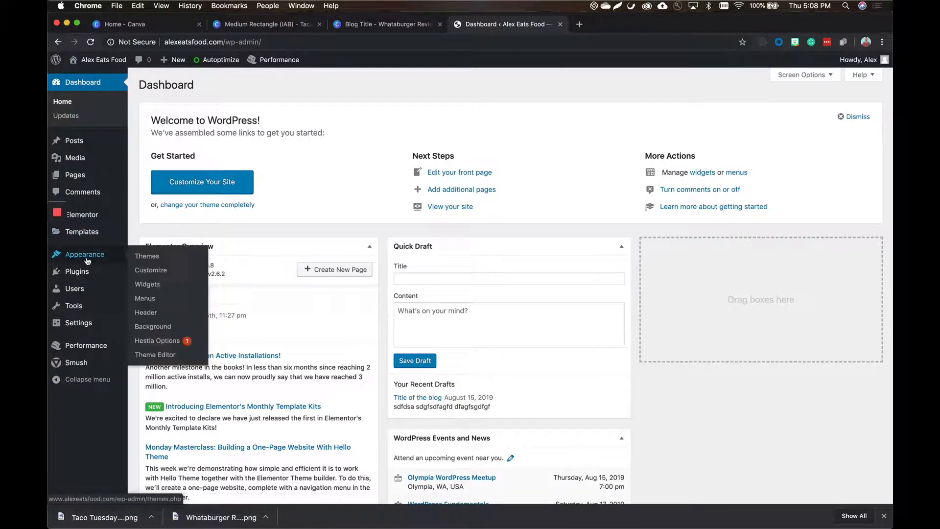
{"action": "left_click", "coordinate": [148, 284]}
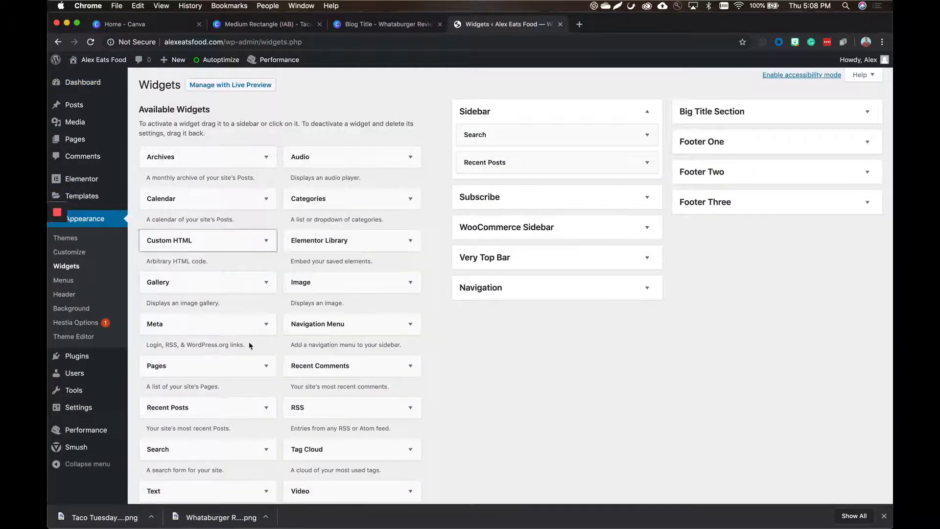
Add an Image widget to the Sidebar area below Recent Posts.
{"action": "left_click", "coordinate": [367, 278]}
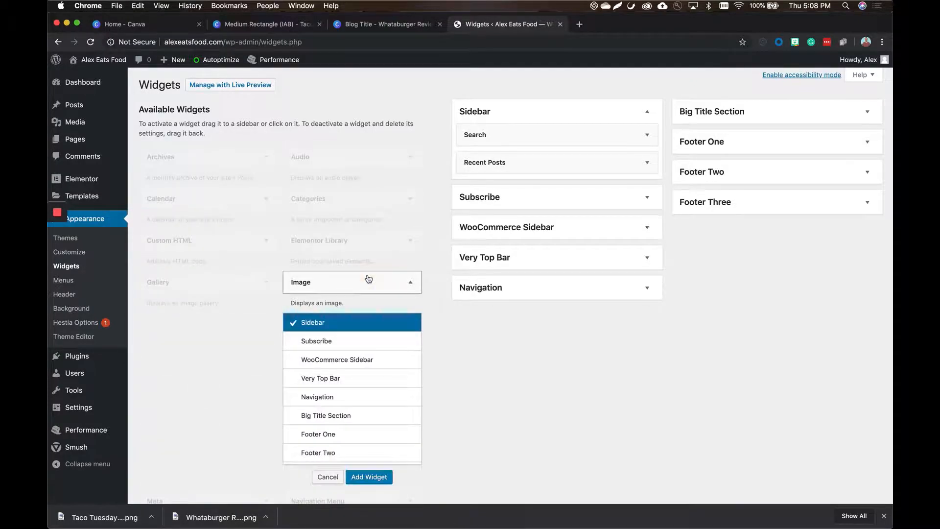
{"action": "left_click", "coordinate": [368, 278]}
{"action": "left_click_drag", "start_coordinate": [368, 278], "coordinate": [536, 164]}
{"action": "left_click_drag", "start_coordinate": [537, 165], "coordinate": [530, 187]}
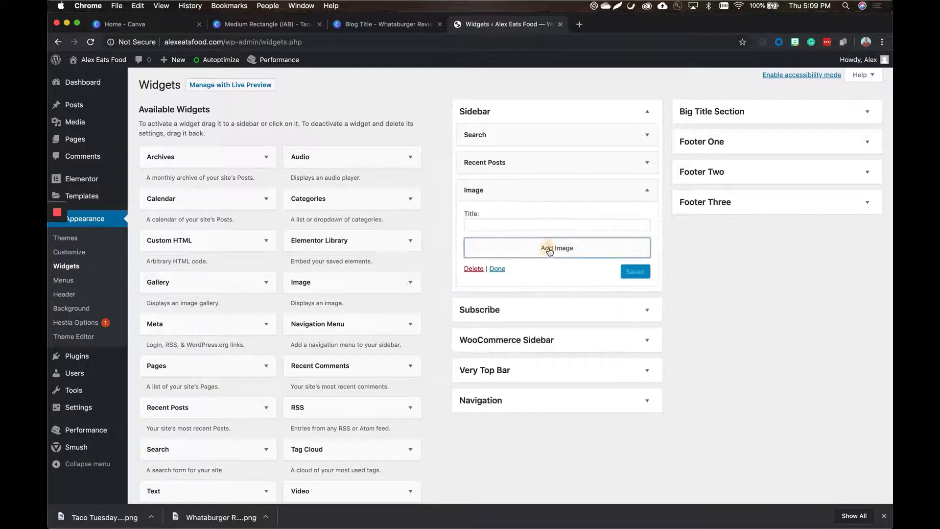
Upload the downloaded Taco Tuesday Recipes PNG, insert it into the Image widget at Full Size – 300 × 250 and save the widget.
{"action": "left_click", "coordinate": [549, 247]}
{"action": "left_click_drag", "start_coordinate": [103, 515], "coordinate": [272, 384]}
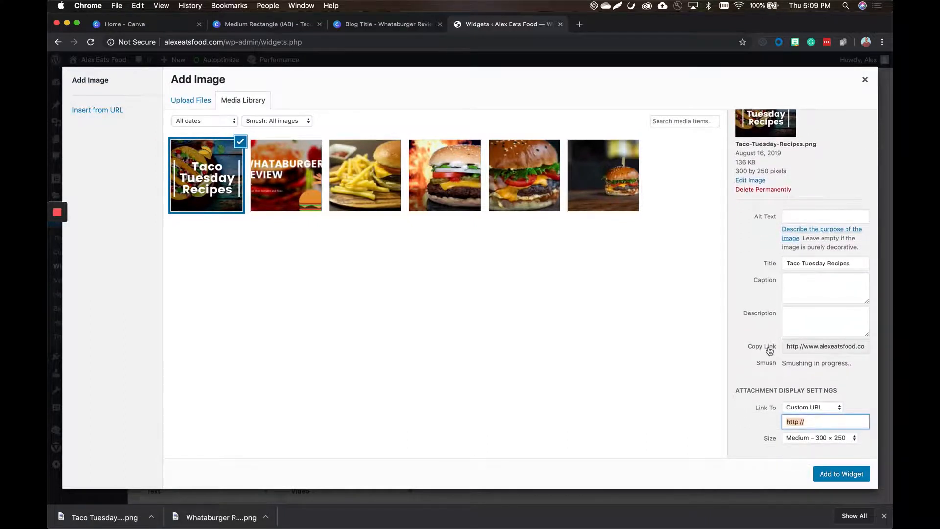
{"action": "left_click", "coordinate": [814, 438]}
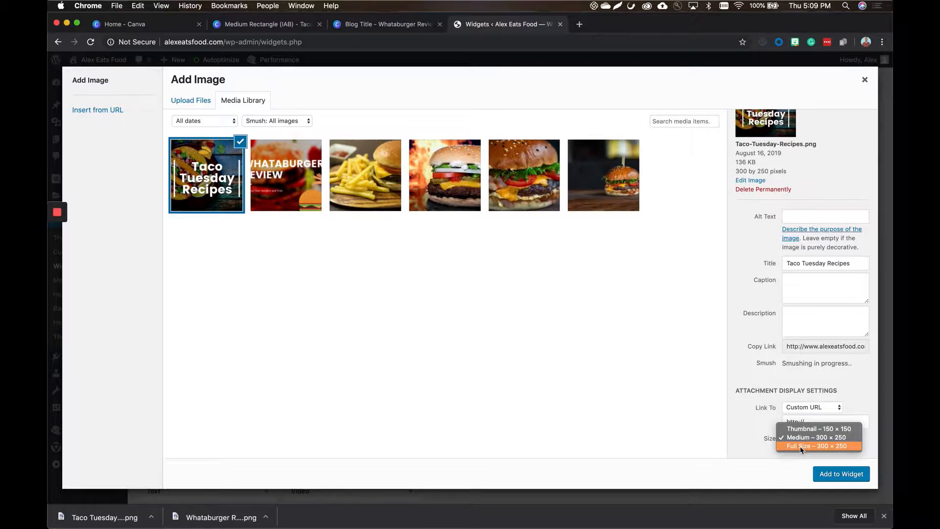
{"action": "left_click", "coordinate": [801, 446]}
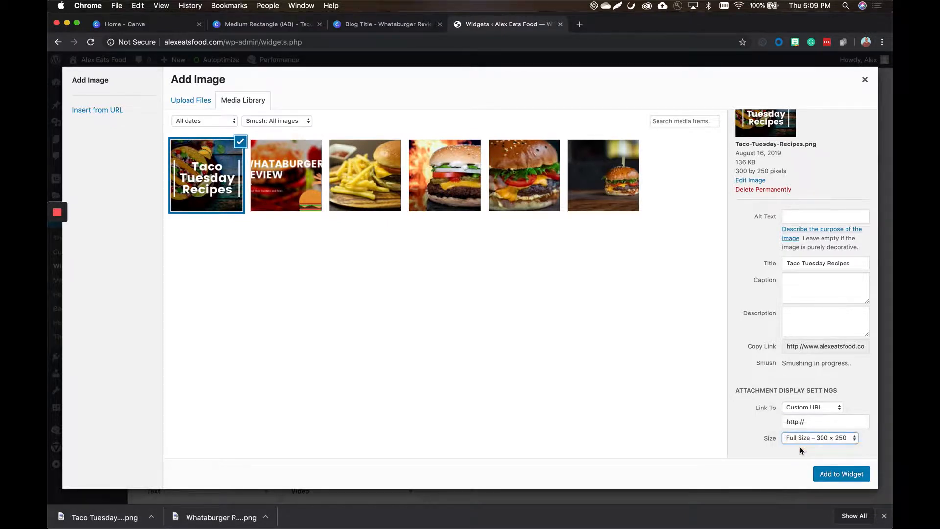
{"action": "left_click", "coordinate": [841, 475]}
{"action": "left_click", "coordinate": [634, 427]}
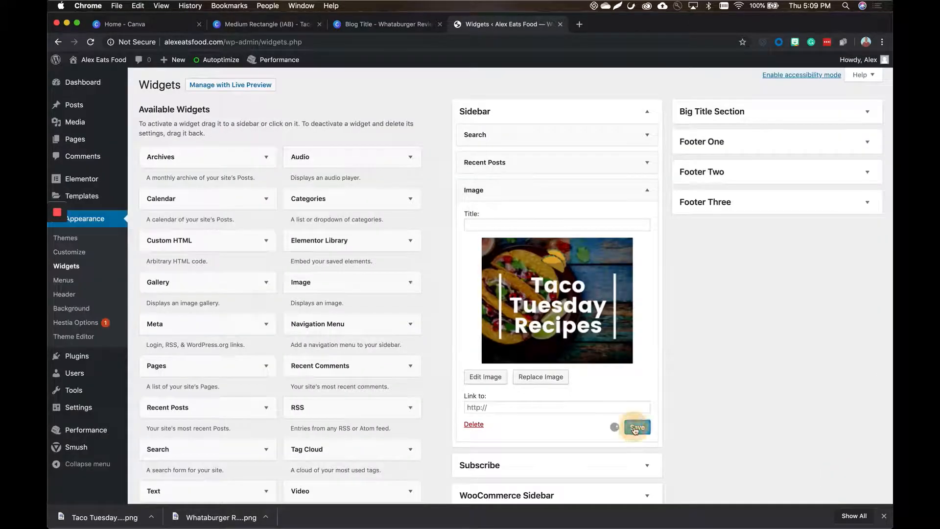
{"action": "left_click", "coordinate": [517, 408]}
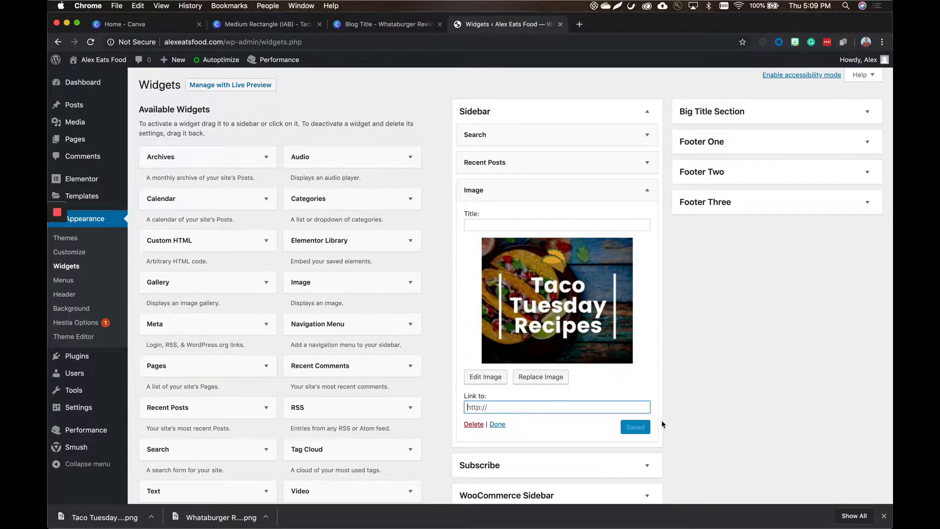
Open the live site in a new tab and examine the sidebar ad on the Whataburger Review post.
{"action": "left_click", "coordinate": [116, 67], "text": "super"}
{"action": "left_click", "coordinate": [602, 26]}
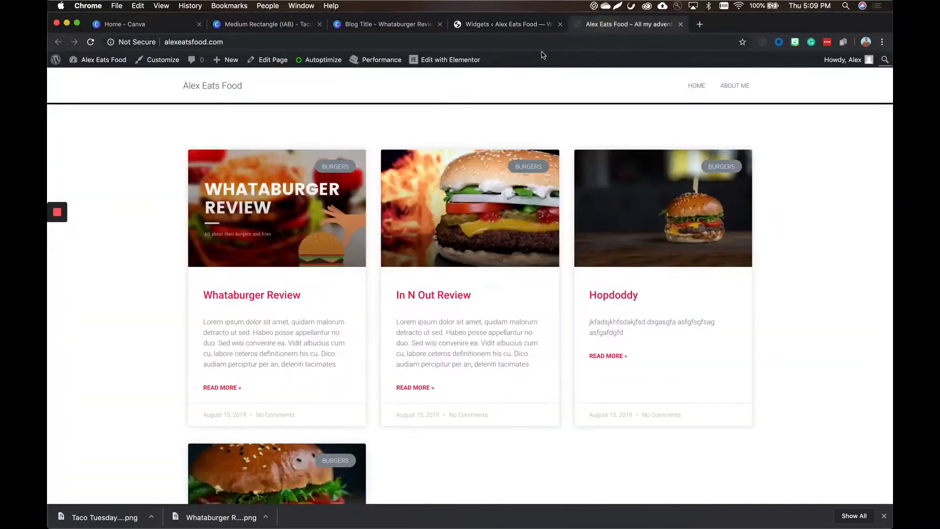
{"action": "left_click", "coordinate": [274, 295]}
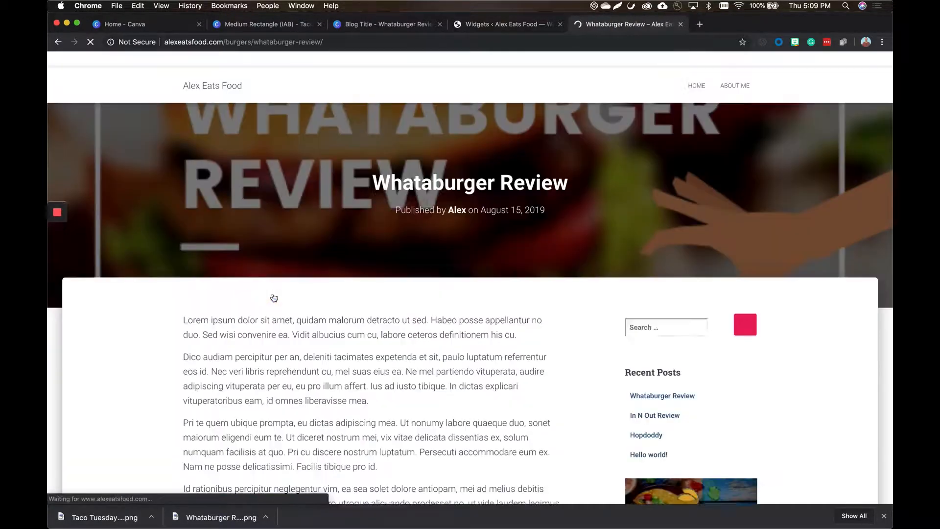
{"action": "scroll", "coordinate": [631, 325], "scroll_direction": "down", "scroll_amount": 5}
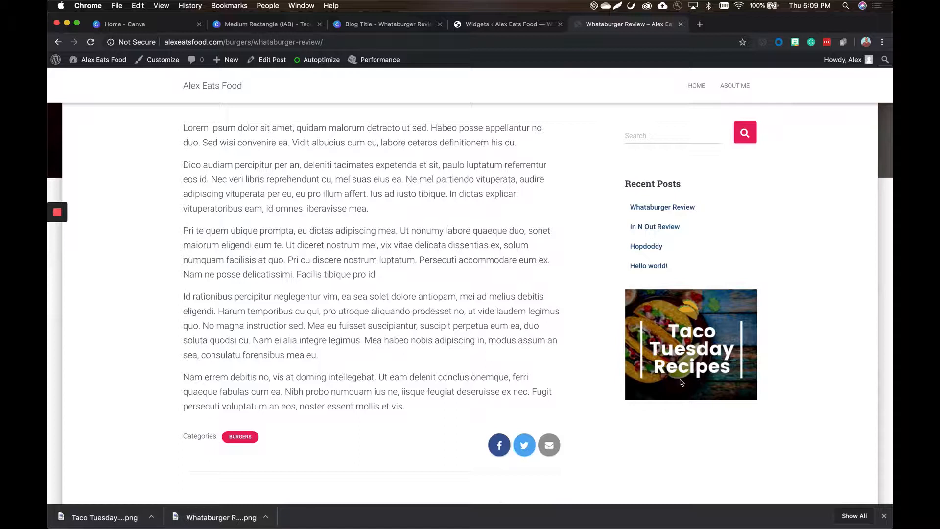
Return to the Canva home page, clear the "ad" search and browse the available design types.
{"action": "left_click", "coordinate": [152, 25]}
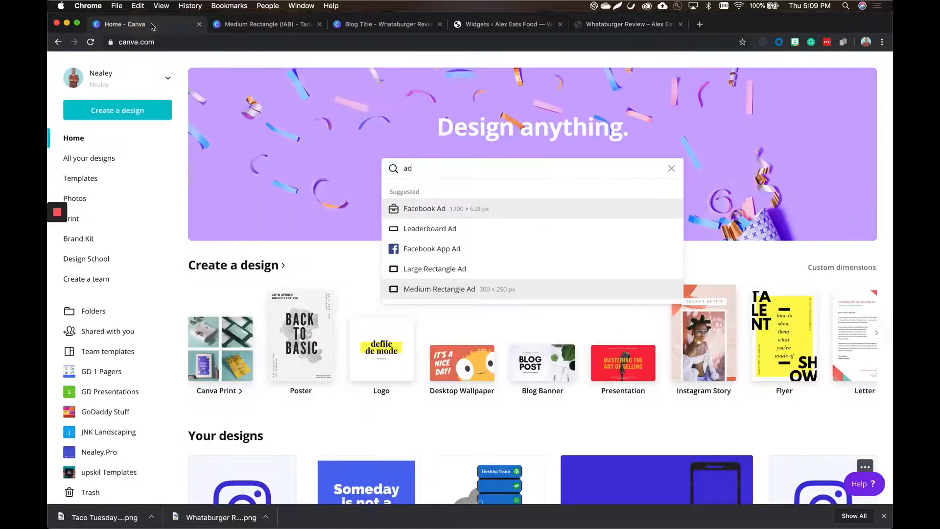
{"action": "left_click", "coordinate": [671, 169]}
{"action": "left_click", "coordinate": [820, 133]}
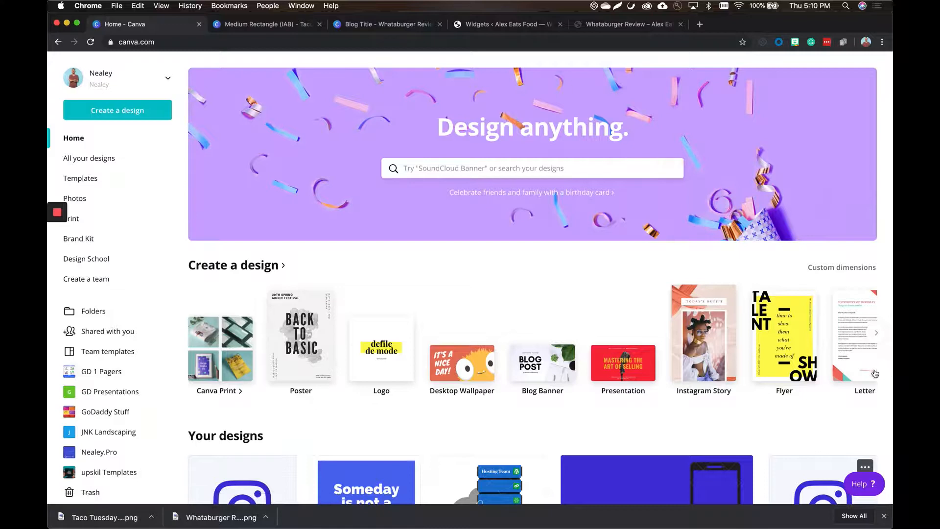
{"action": "left_click", "coordinate": [879, 333]}
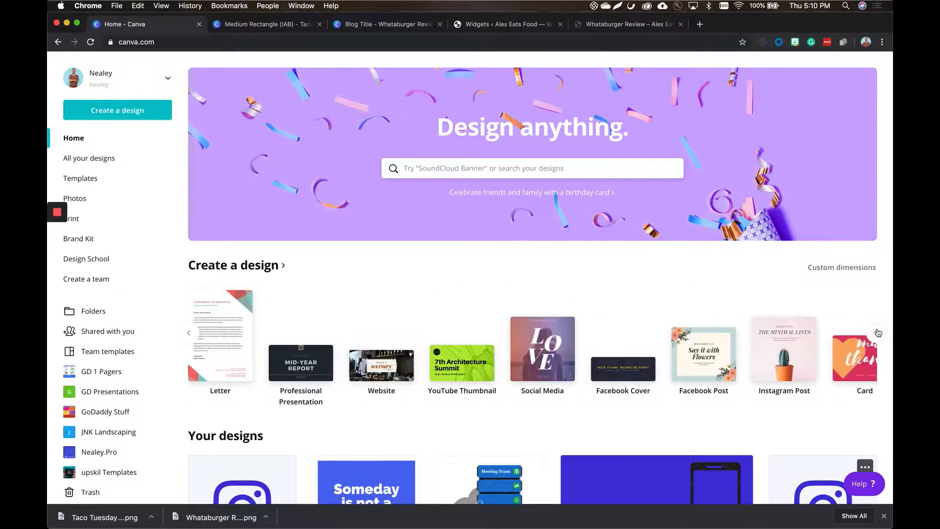